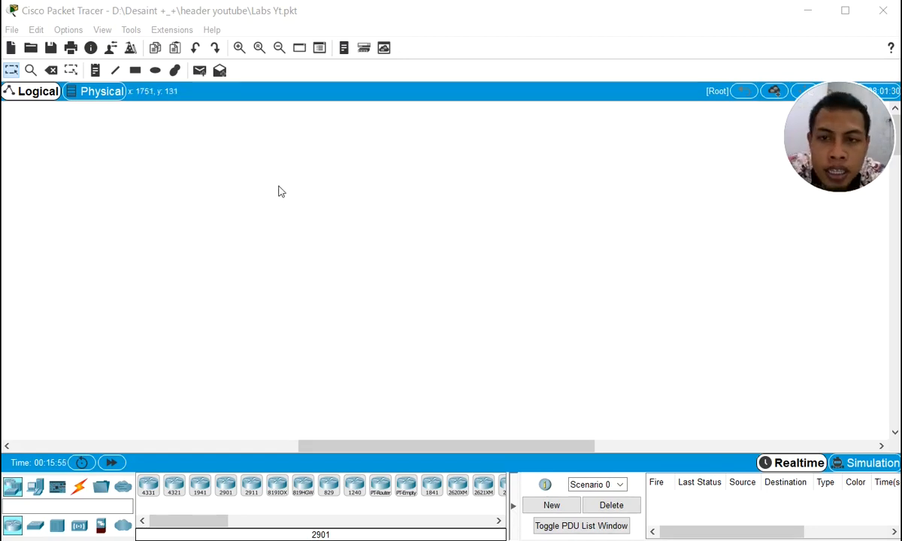
Enlarge the workspace view and place a 4331 router in the logical topology.
{"action": "left_click", "coordinate": [240, 48]}
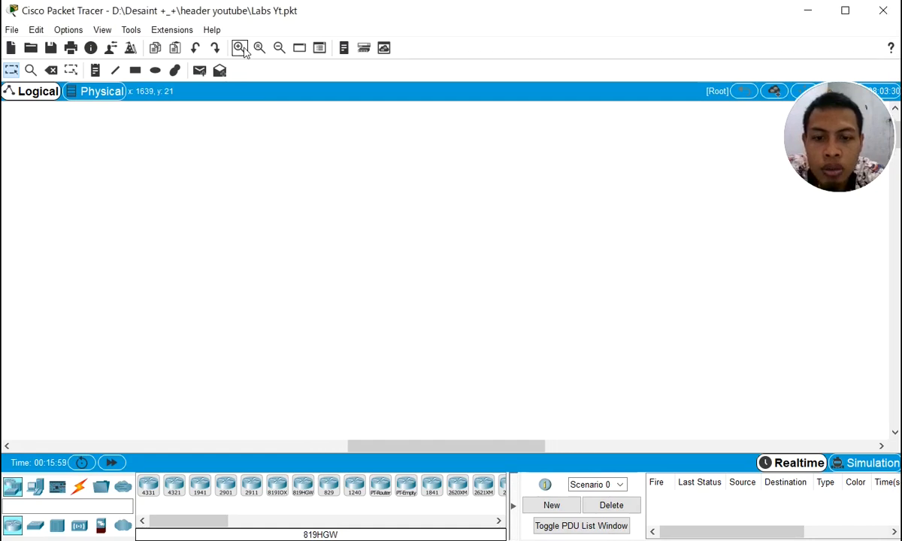
{"action": "left_click", "coordinate": [240, 48]}
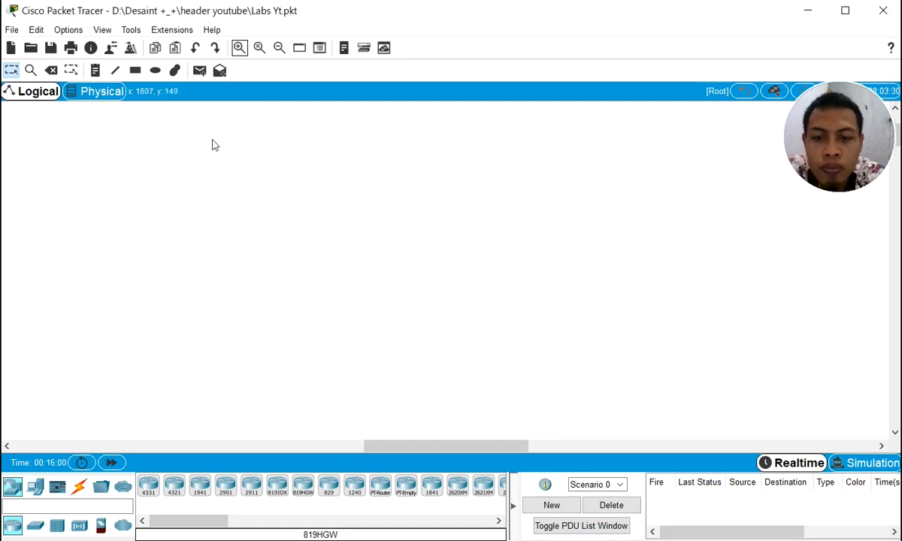
{"action": "left_click", "coordinate": [148, 487]}
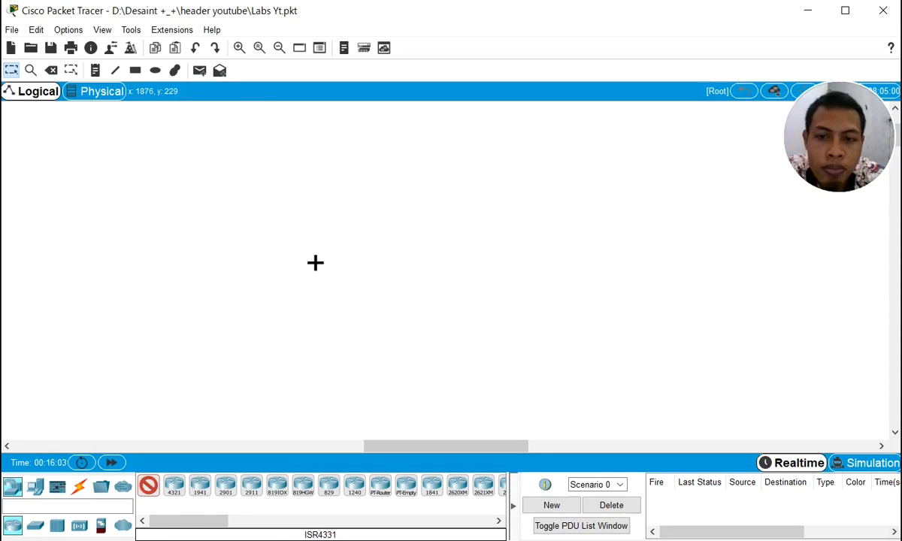
{"action": "left_click", "coordinate": [298, 245]}
{"action": "left_click_drag", "start_coordinate": [322, 259], "coordinate": [333, 230]}
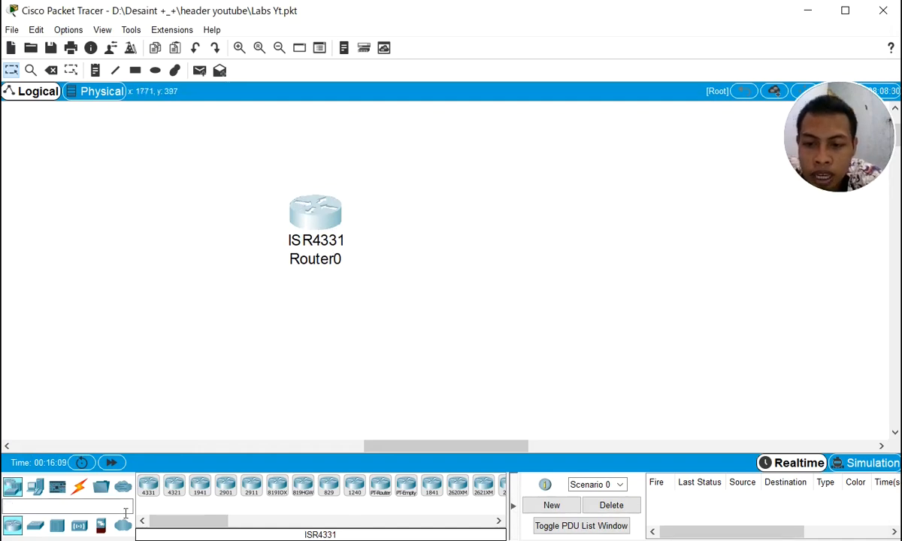
Add an 1841 router to the right of the ISR4331 router and shift both routers left at about the same height.
{"action": "left_click", "coordinate": [431, 487]}
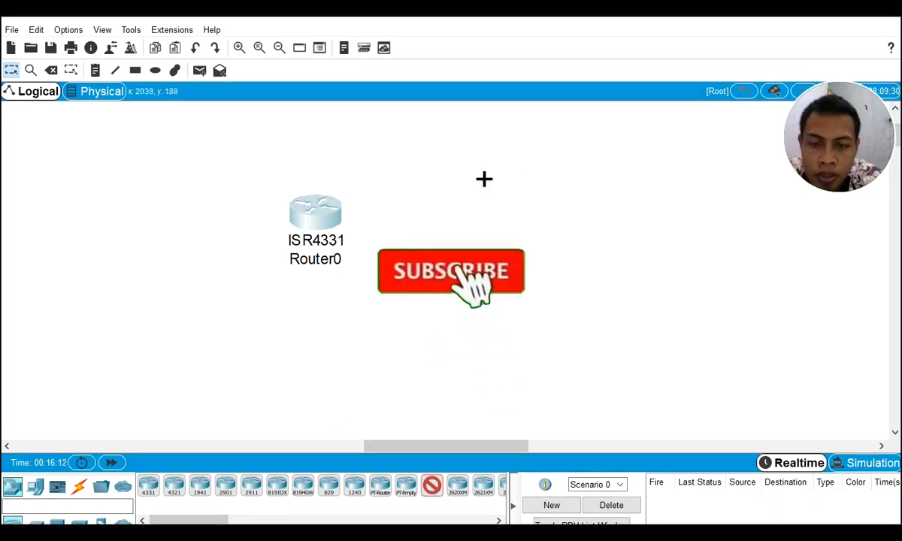
{"action": "left_click", "coordinate": [484, 213]}
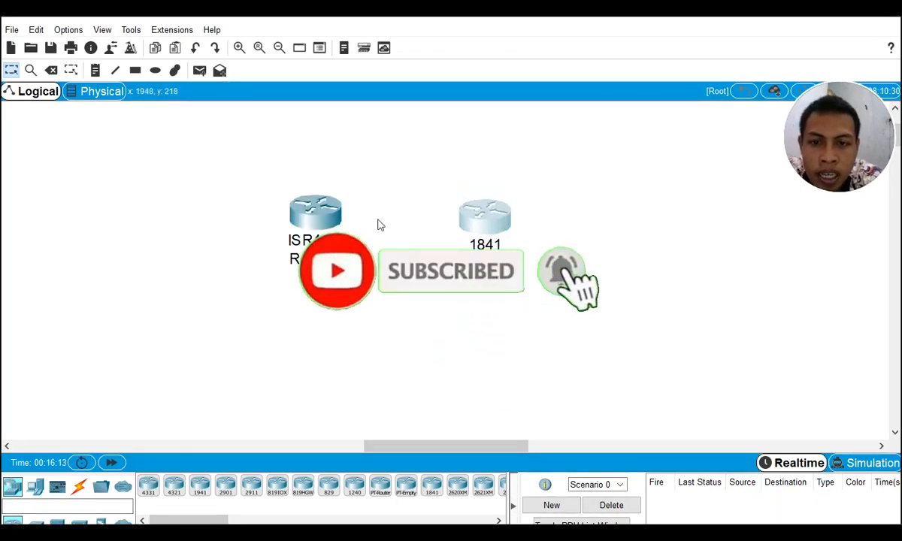
{"action": "left_click_drag", "start_coordinate": [315, 213], "coordinate": [216, 213]}
{"action": "left_click_drag", "start_coordinate": [486, 230], "coordinate": [392, 229]}
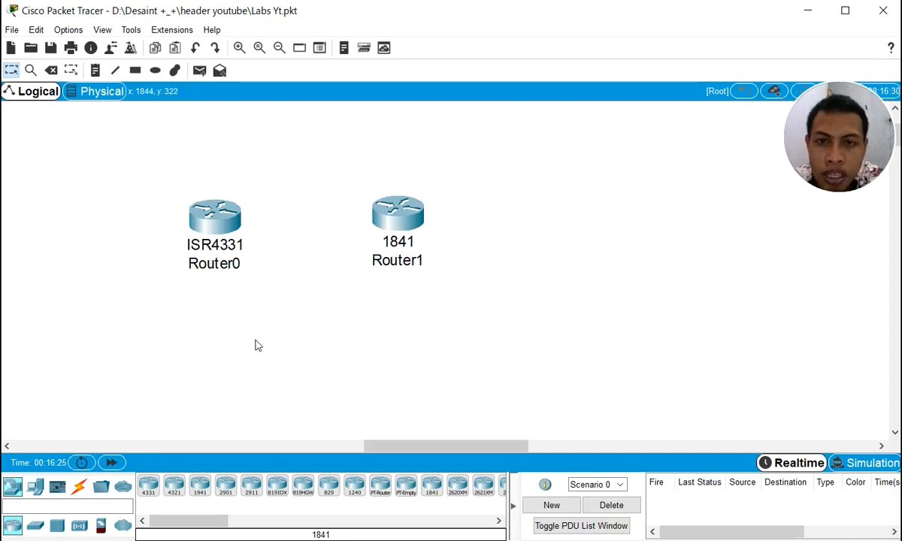
Add a PC and a laptop to the right of the routers, with the PC directly above the laptop.
{"action": "left_click", "coordinate": [45, 486]}
{"action": "left_click", "coordinate": [147, 487]}
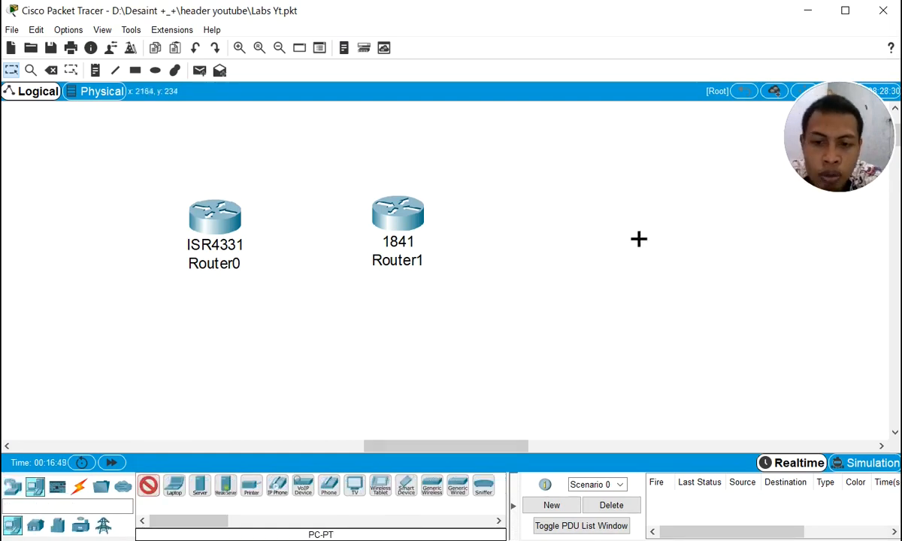
{"action": "left_click", "coordinate": [497, 205]}
{"action": "left_click", "coordinate": [174, 487]}
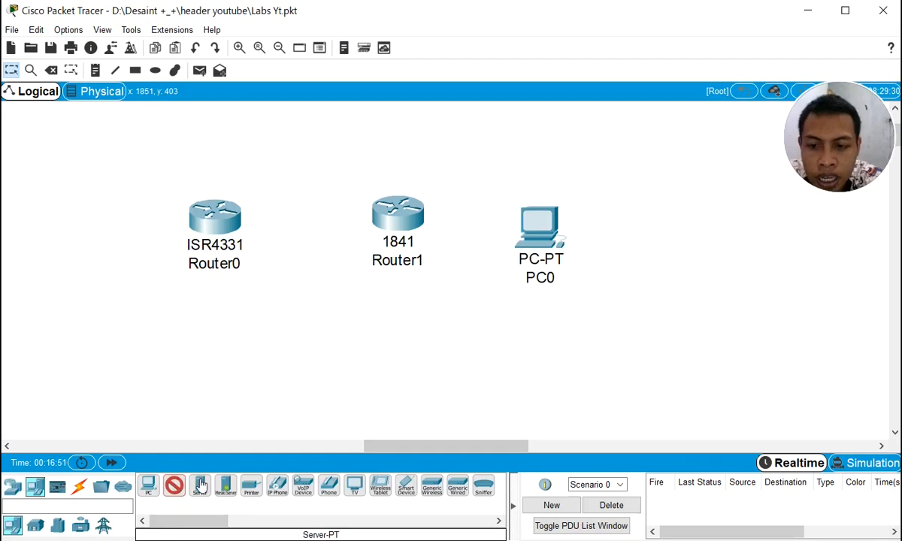
{"action": "left_click", "coordinate": [407, 339]}
{"action": "left_click_drag", "start_coordinate": [422, 331], "coordinate": [631, 311]}
{"action": "left_click_drag", "start_coordinate": [539, 243], "coordinate": [579, 154]}
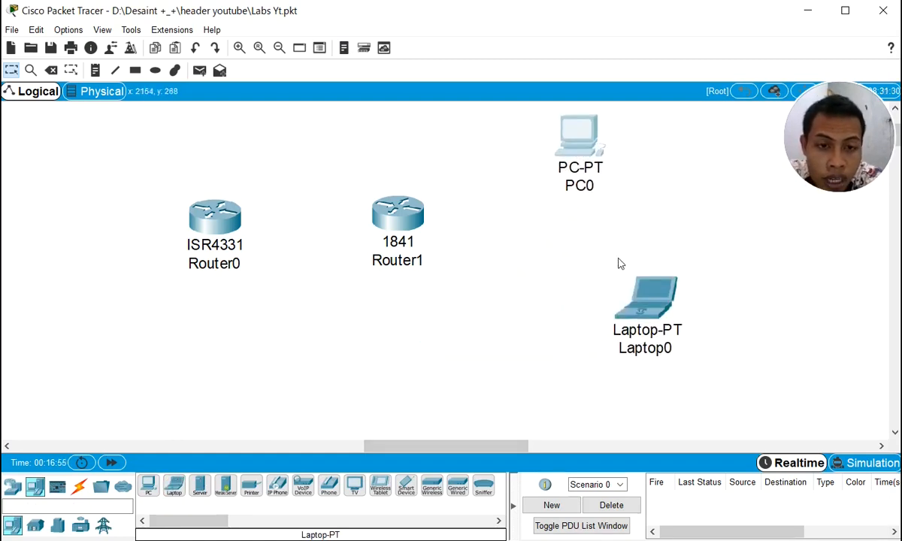
{"action": "left_click_drag", "start_coordinate": [643, 297], "coordinate": [575, 297]}
Move the 1841 router closer to the ISR4331 and add a 2960 switch between the routers and the end devices.
{"action": "left_click_drag", "start_coordinate": [412, 219], "coordinate": [314, 220]}
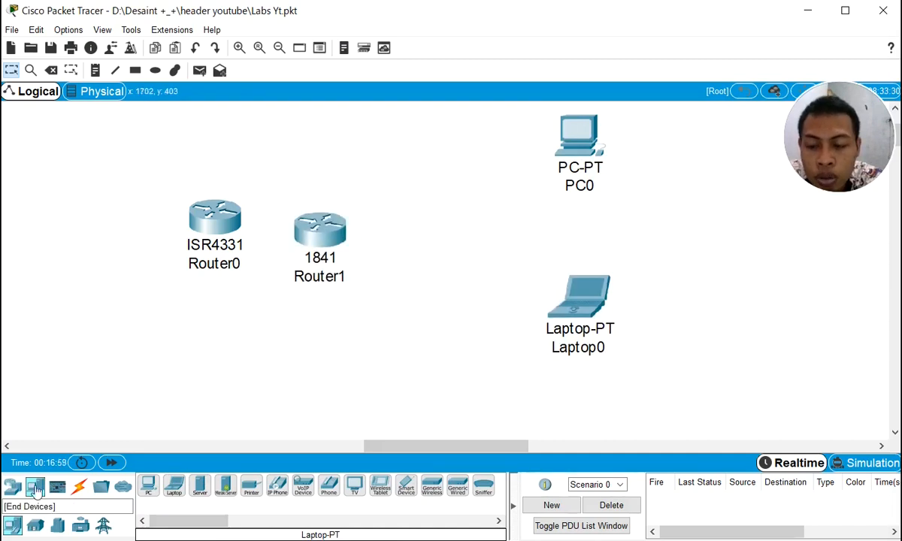
{"action": "left_click", "coordinate": [12, 486]}
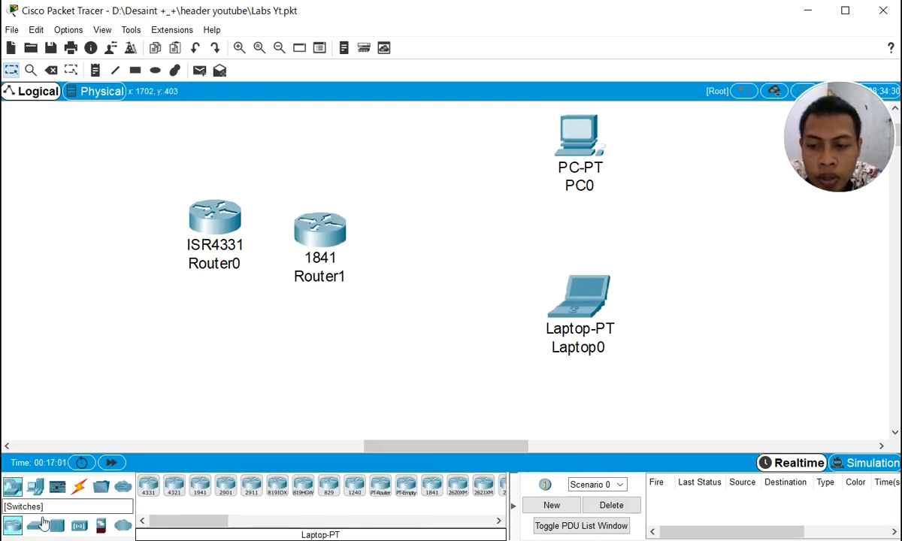
{"action": "left_click", "coordinate": [36, 524]}
{"action": "left_click", "coordinate": [148, 485]}
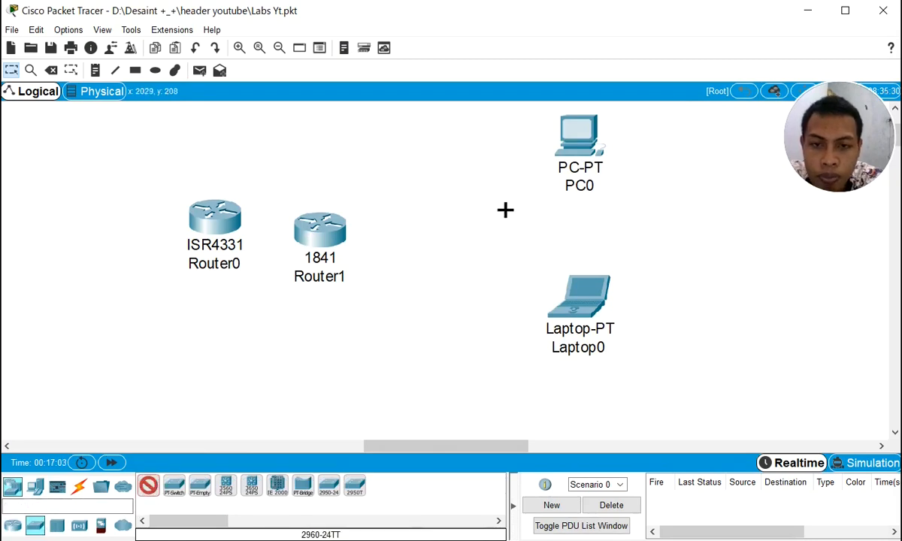
{"action": "left_click", "coordinate": [468, 210]}
Rearrange the two routers at the left of the topology, with the ISR4331 above the 1841.
{"action": "left_click_drag", "start_coordinate": [339, 246], "coordinate": [214, 322]}
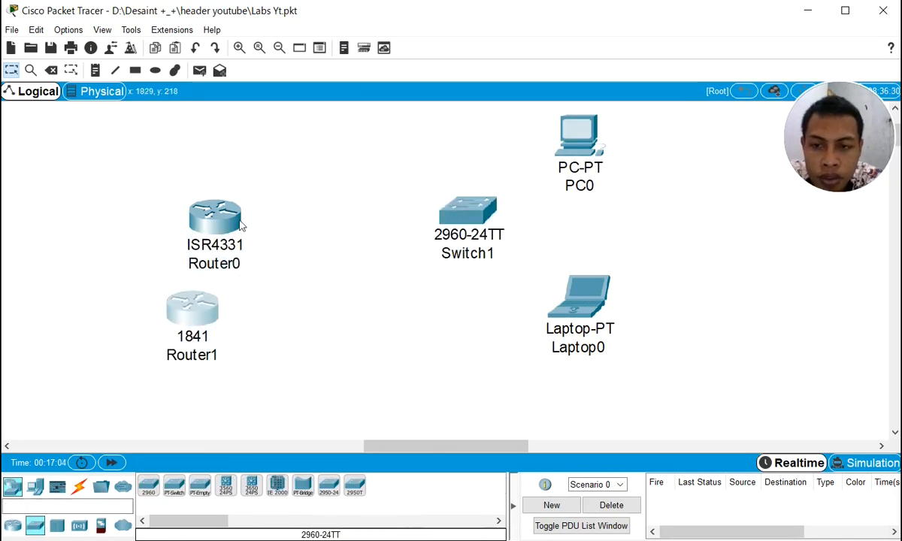
{"action": "left_click_drag", "start_coordinate": [240, 224], "coordinate": [203, 150]}
{"action": "left_click_drag", "start_coordinate": [188, 325], "coordinate": [167, 327]}
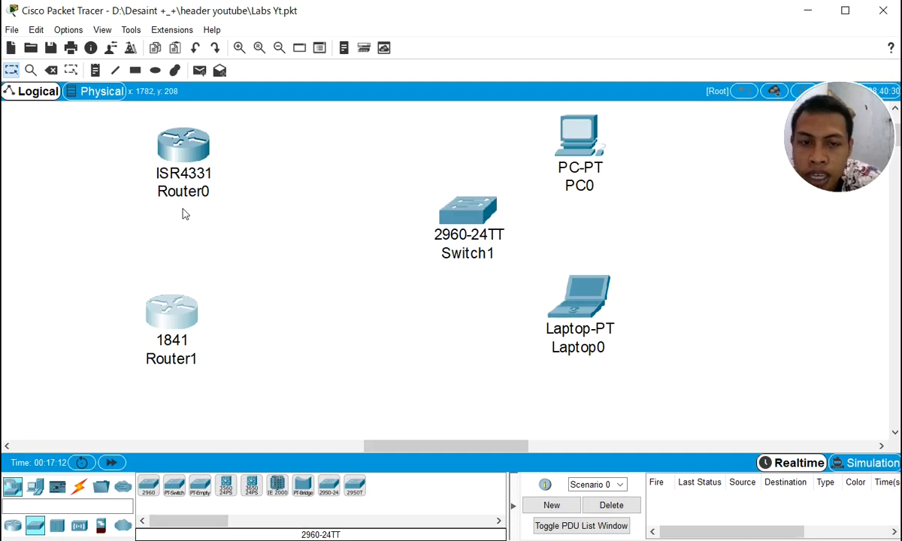
{"action": "left_click", "coordinate": [191, 173]}
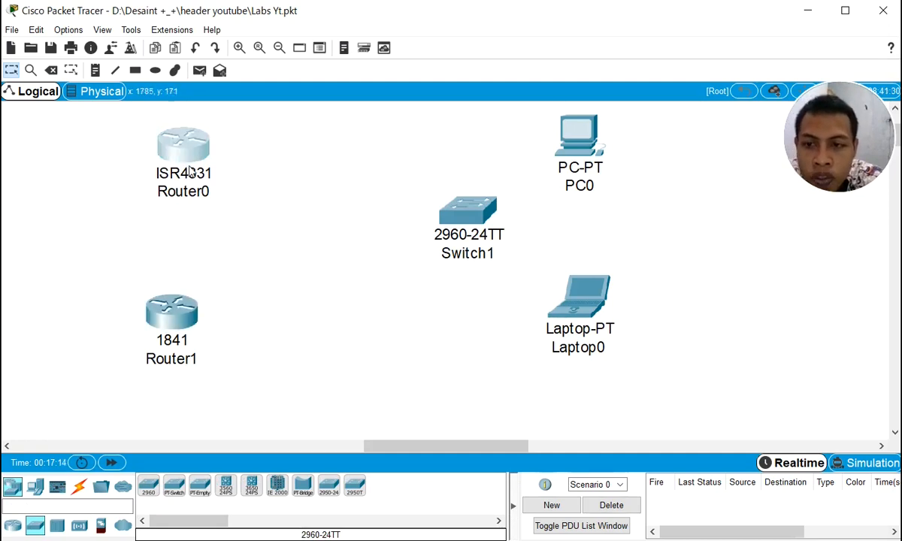
{"action": "left_click_drag", "start_coordinate": [191, 172], "coordinate": [164, 179]}
Move the 2960 switch toward the routers and align the 1841 router directly under the ISR4331.
{"action": "left_click", "coordinate": [464, 217]}
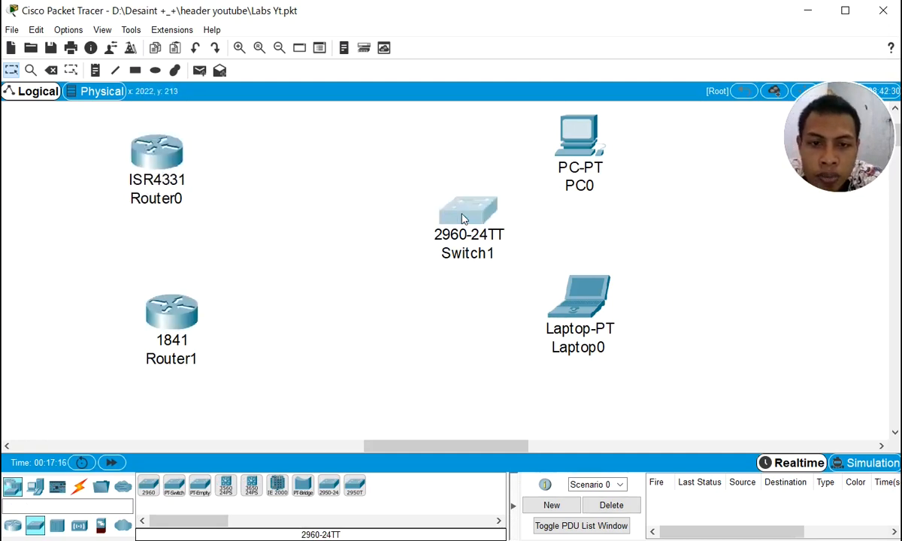
{"action": "left_click_drag", "start_coordinate": [464, 218], "coordinate": [401, 208]}
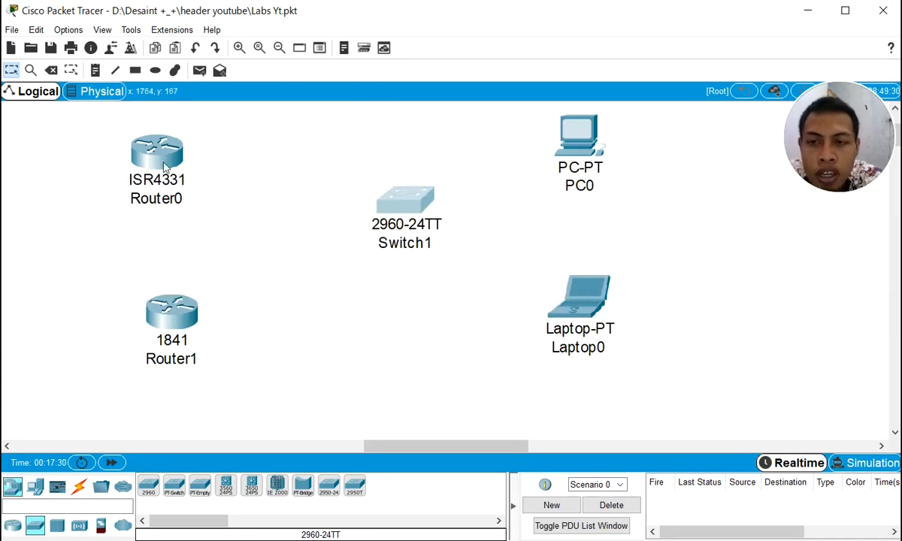
{"action": "mouse_move", "coordinate": [154, 173]}
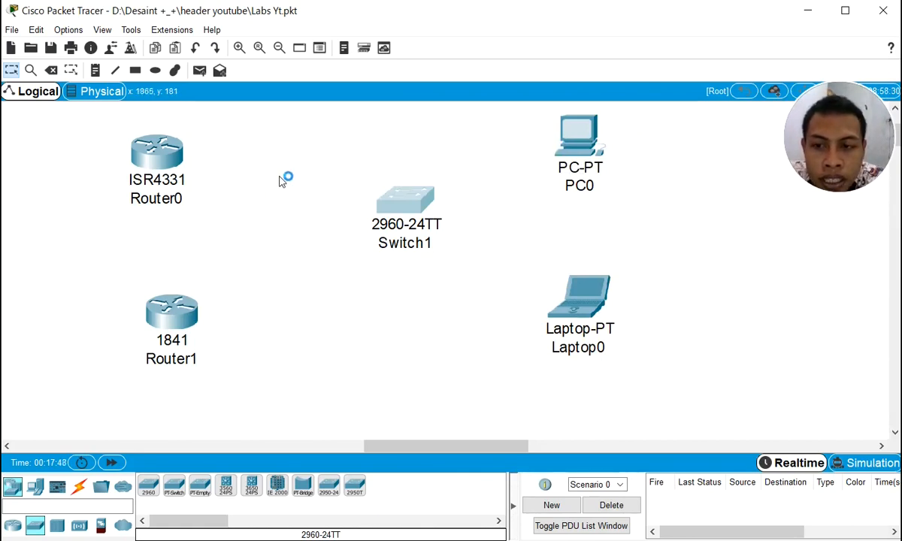
{"action": "left_click_drag", "start_coordinate": [182, 305], "coordinate": [164, 300]}
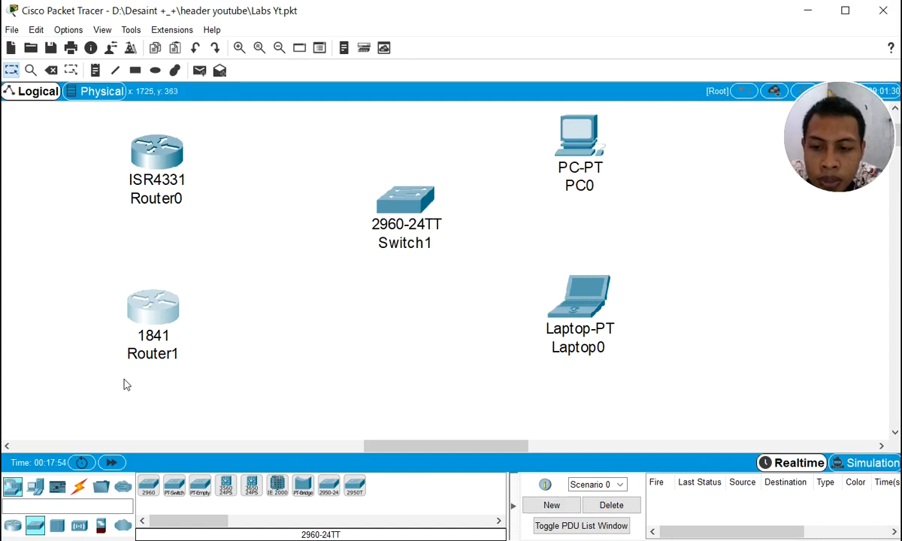
Try to attach a Serial DCE cable to a port of the 1841 router.
{"action": "left_click", "coordinate": [79, 488]}
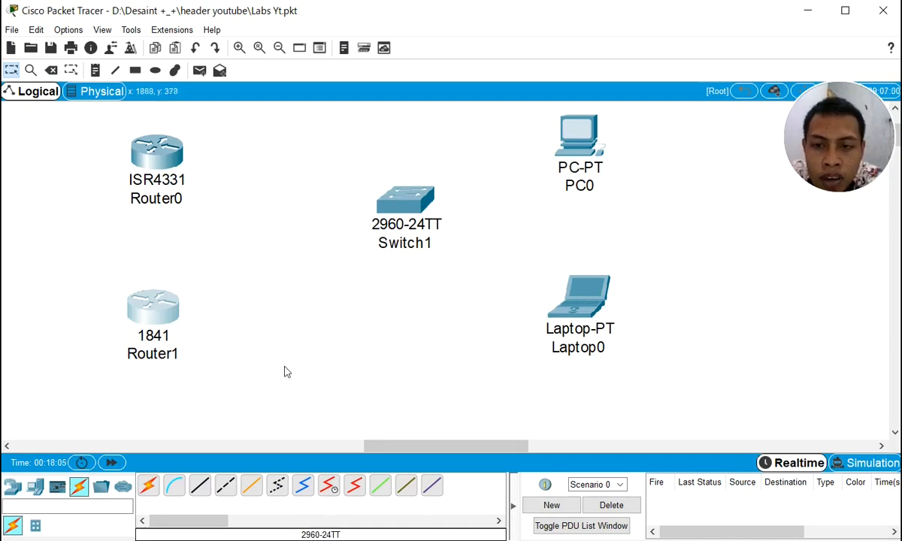
{"action": "left_click", "coordinate": [329, 489]}
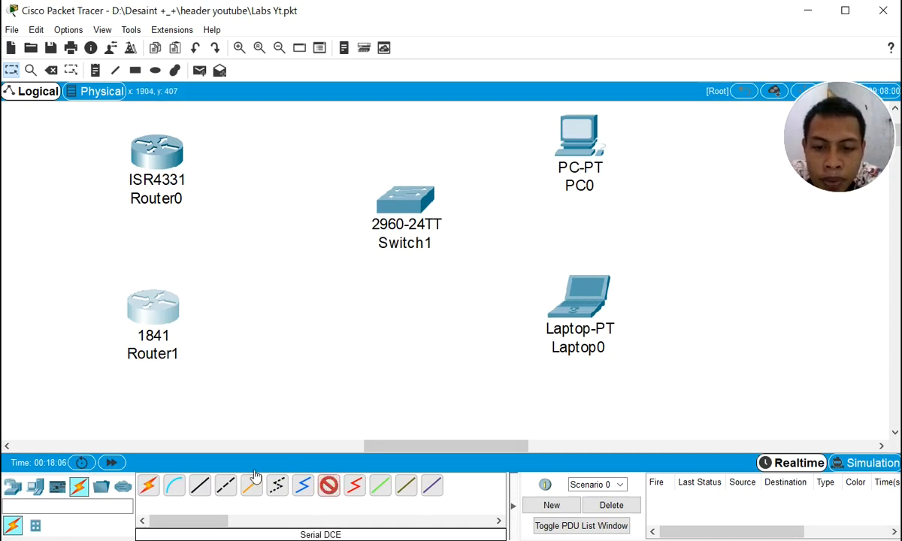
{"action": "left_click", "coordinate": [145, 311]}
{"action": "left_click", "coordinate": [185, 346]}
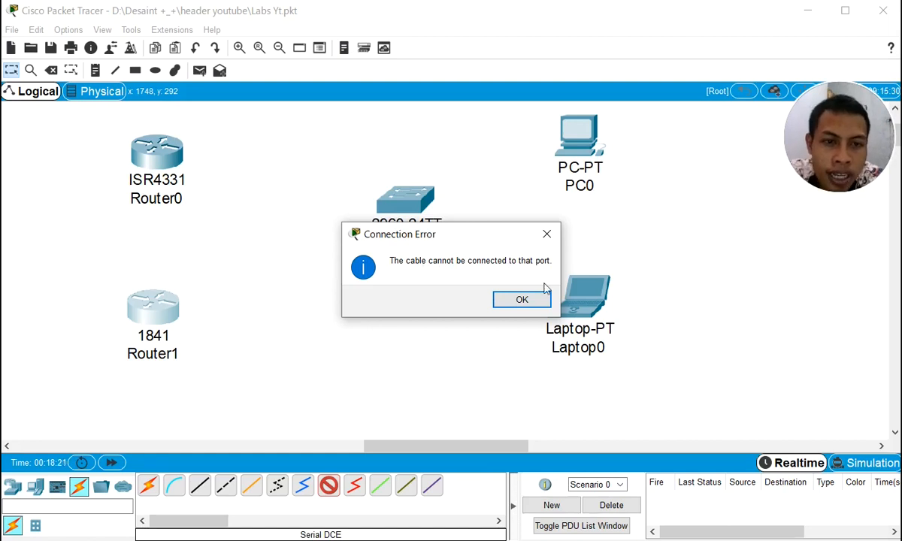
{"action": "left_click", "coordinate": [526, 301]}
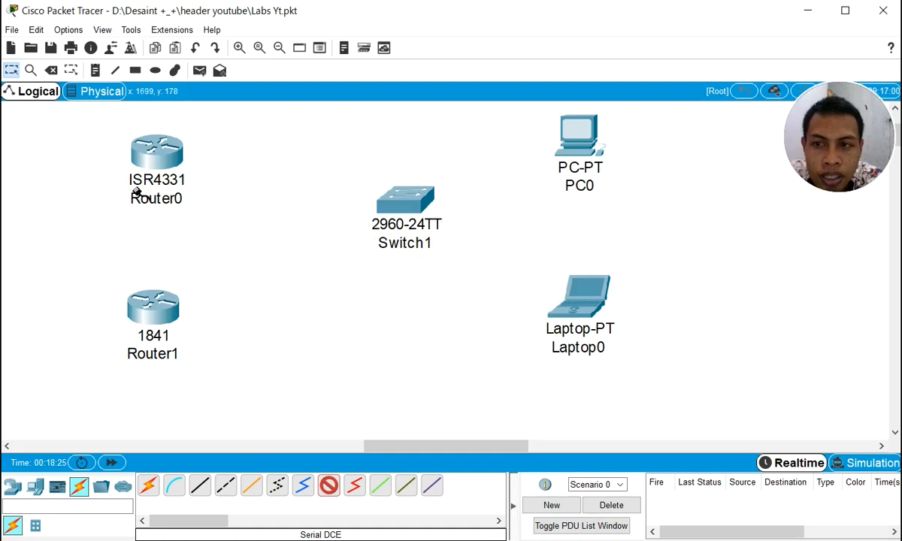
{"action": "left_click", "coordinate": [10, 72]}
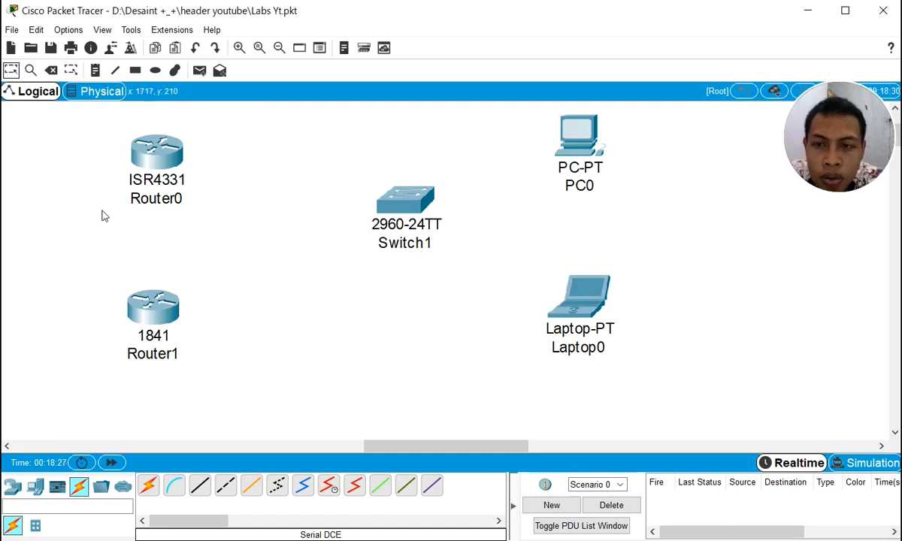
Examine the expansion modules available for the ISR4331 router, including GLC-T, GLC-GE-100FX, NIM-ES2-4 and NIM-2T.
{"action": "left_click", "coordinate": [154, 162]}
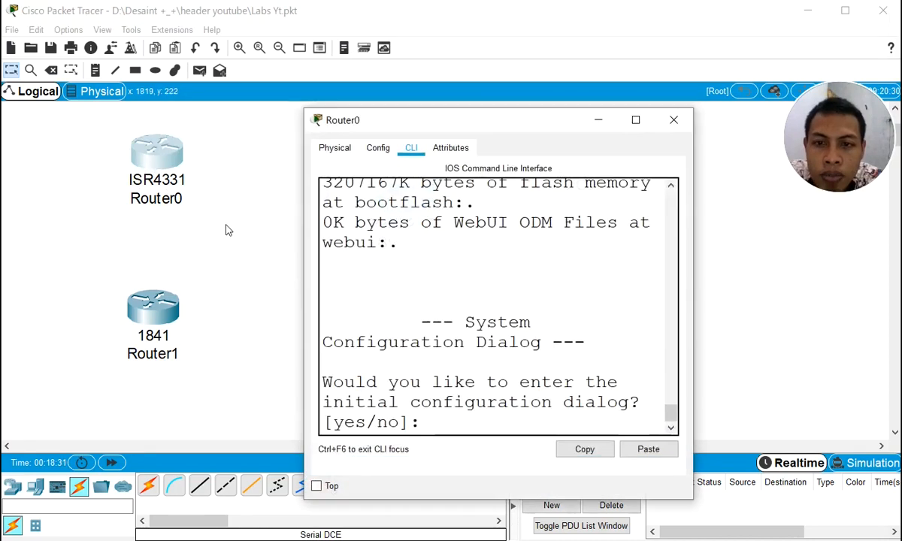
{"action": "left_click", "coordinate": [334, 148]}
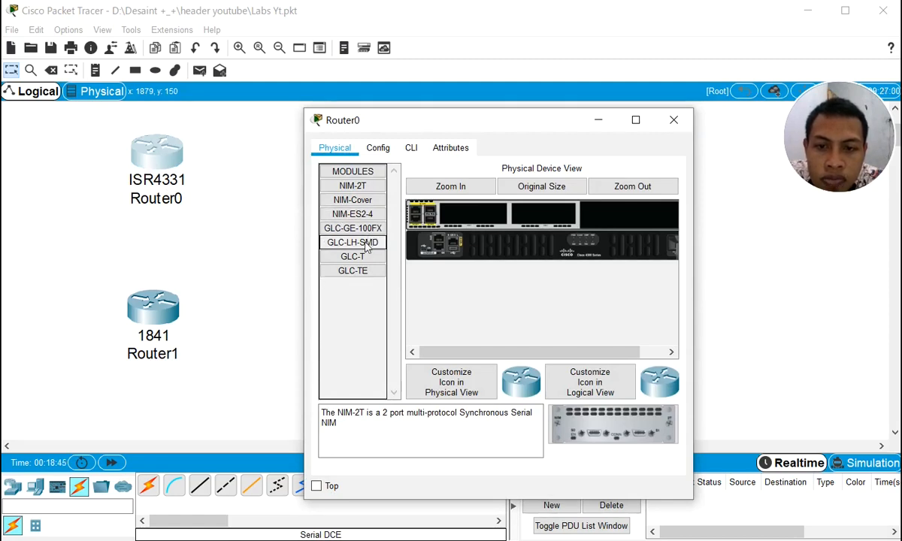
{"action": "left_click", "coordinate": [354, 257]}
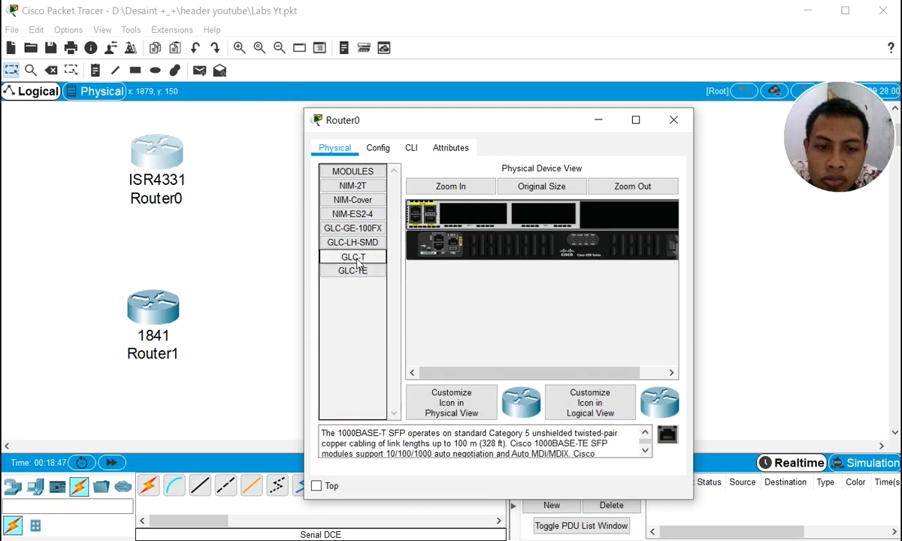
{"action": "left_click", "coordinate": [355, 228]}
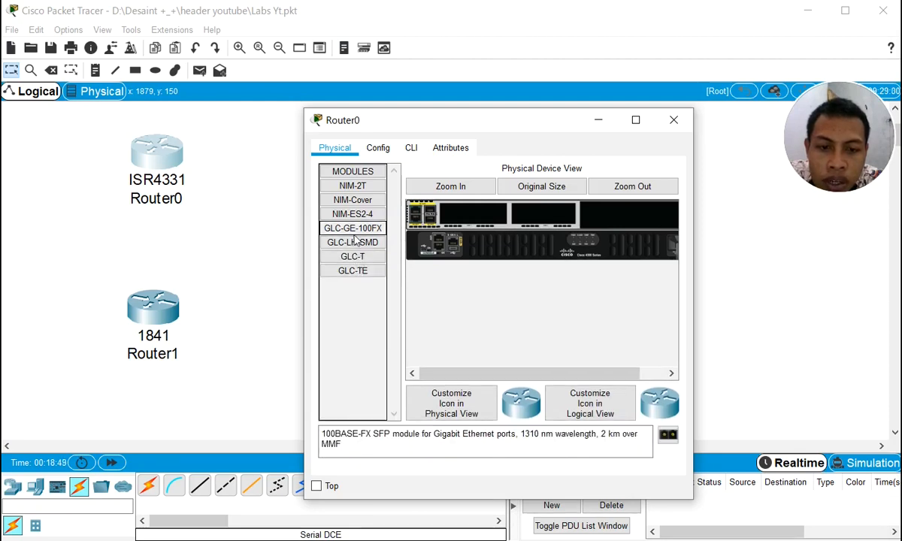
{"action": "left_click", "coordinate": [358, 218]}
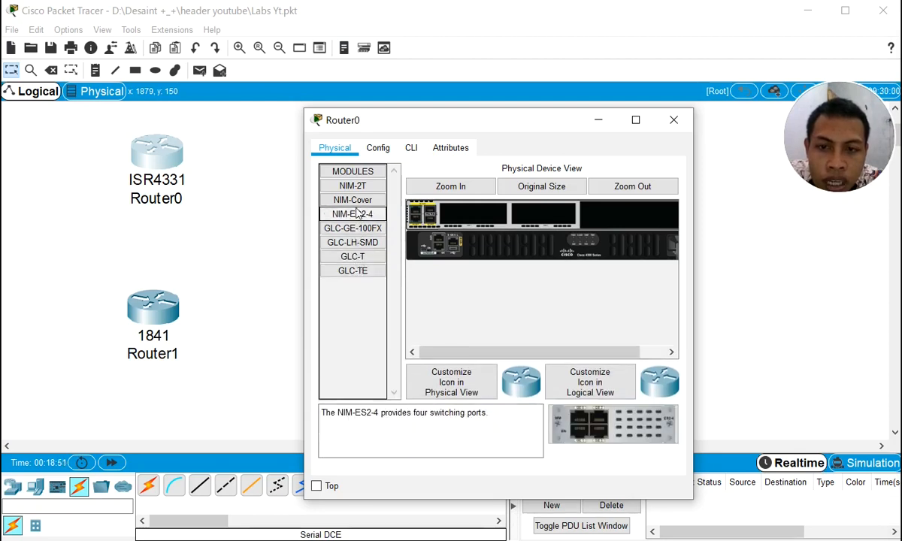
{"action": "left_click", "coordinate": [355, 201]}
{"action": "left_click", "coordinate": [360, 188]}
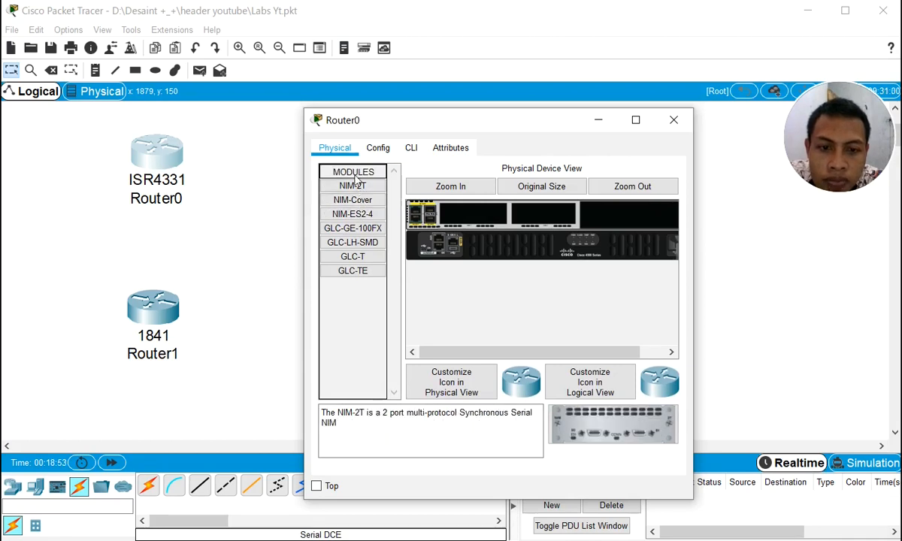
{"action": "double_click", "coordinate": [356, 174]}
{"action": "double_click", "coordinate": [353, 176]}
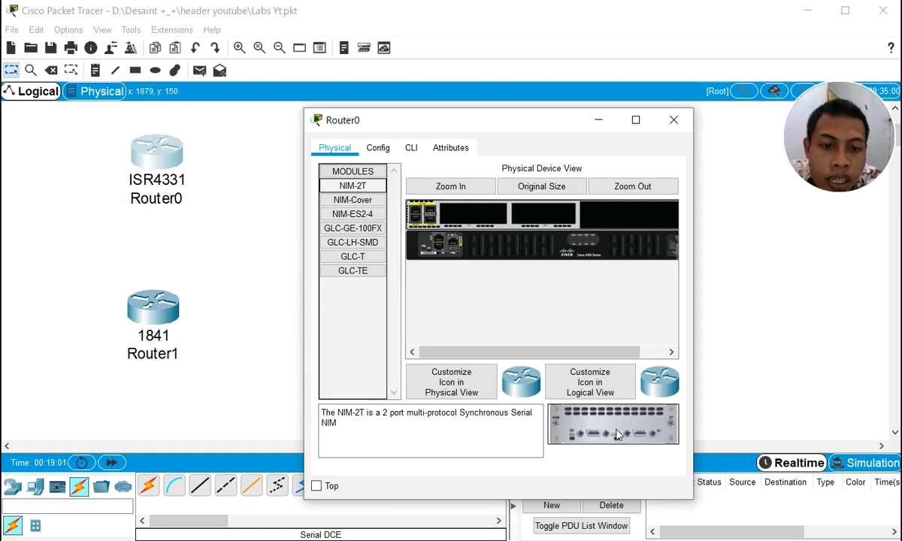
Try to install the NIM-2T module in the first empty slot of the ISR4331 router while it is powered on.
{"action": "left_click", "coordinate": [464, 193]}
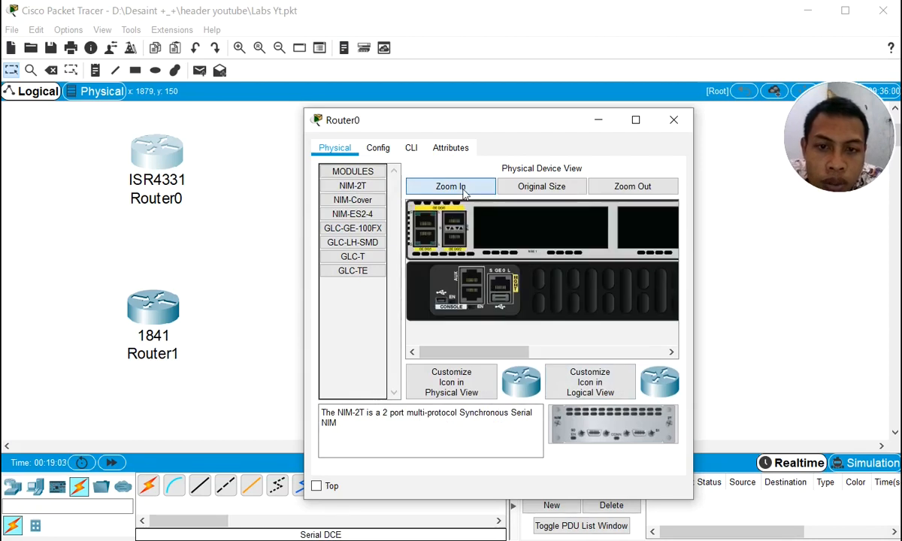
{"action": "mouse_move", "coordinate": [455, 354]}
{"action": "left_mouse_down"}
{"action": "mouse_move", "coordinate": [590, 365]}
{"action": "mouse_move", "coordinate": [455, 355]}
{"action": "left_mouse_up"}
{"action": "left_click_drag", "start_coordinate": [580, 419], "coordinate": [499, 209]}
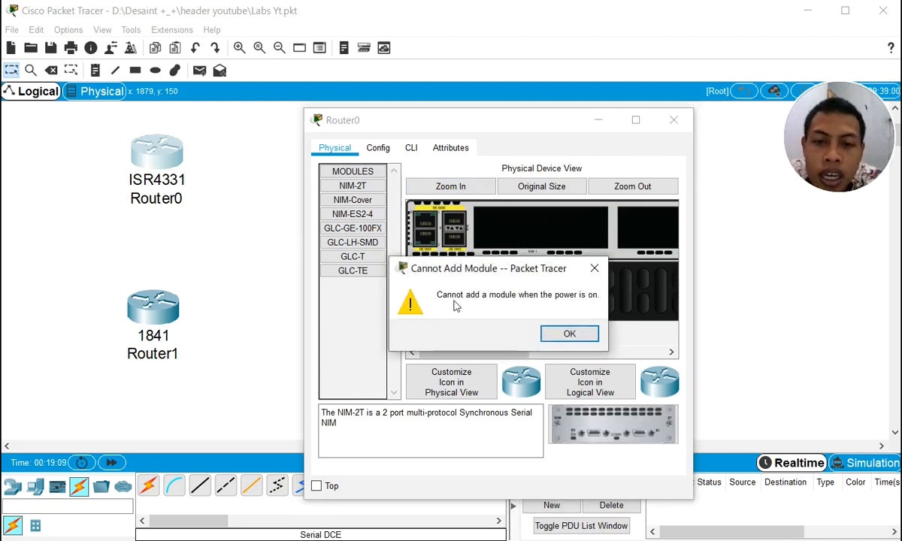
{"action": "left_click", "coordinate": [570, 335]}
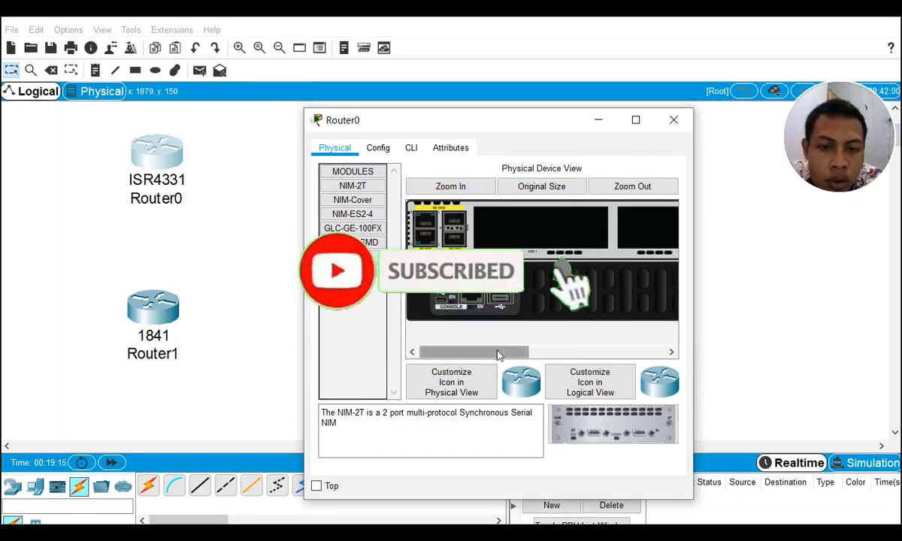
Power off the ISR4331 router to install the NIM-2T module in its first empty slot, and switch it back on.
{"action": "left_click_drag", "start_coordinate": [498, 354], "coordinate": [635, 359]}
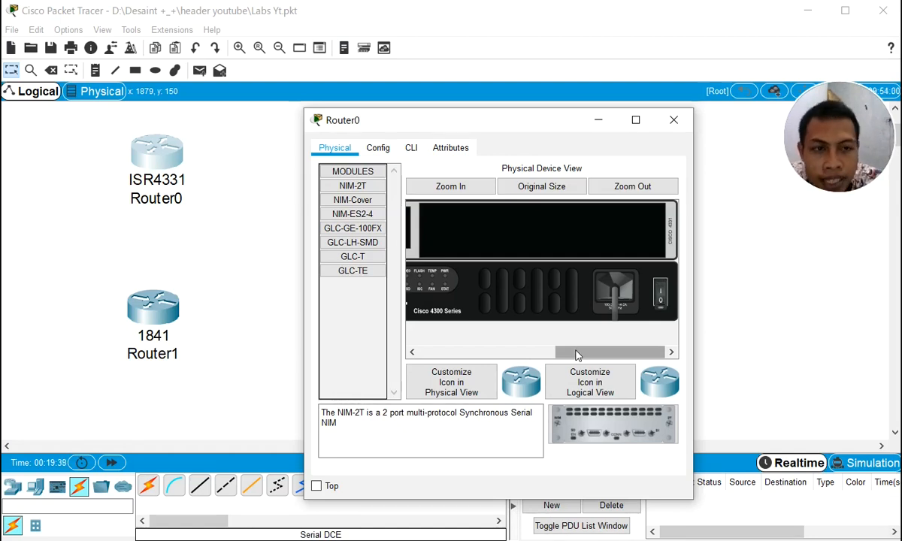
{"action": "left_click_drag", "start_coordinate": [598, 425], "coordinate": [475, 351]}
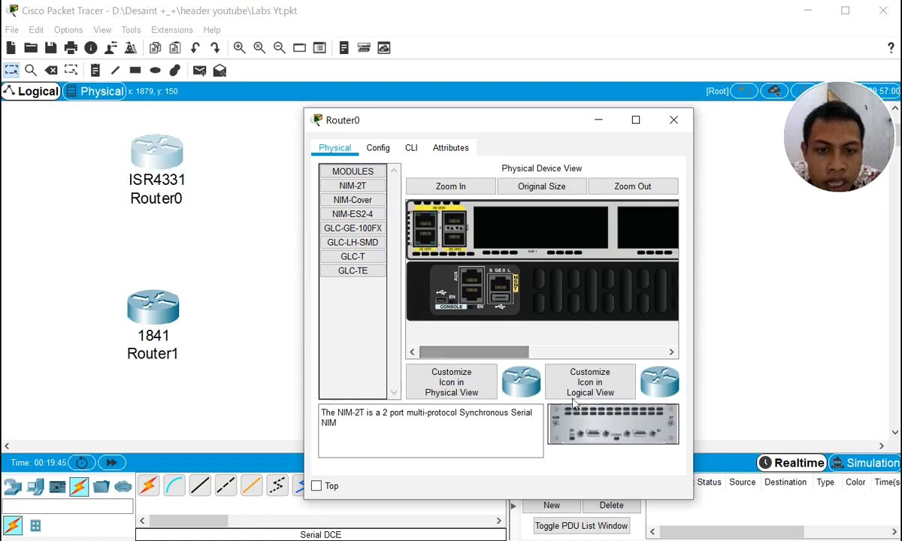
{"action": "left_click_drag", "start_coordinate": [600, 427], "coordinate": [552, 232]}
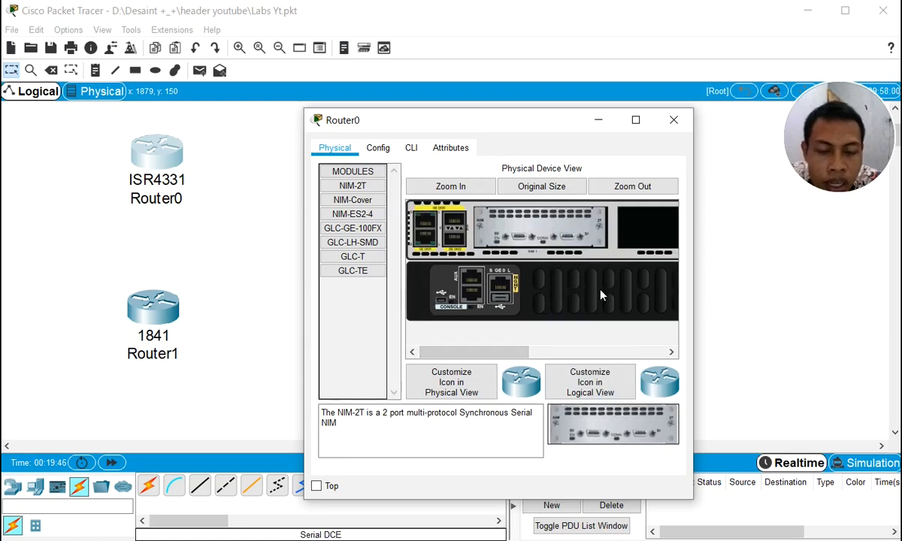
{"action": "left_click_drag", "start_coordinate": [479, 353], "coordinate": [483, 353]}
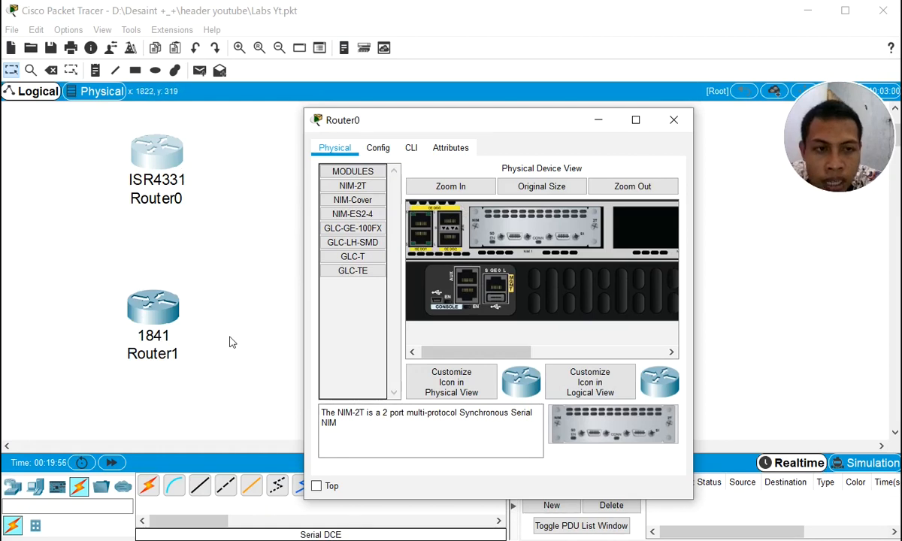
Power off the 1841 router to install the HWIC-2T module in slot 1, and switch it back on.
{"action": "left_click", "coordinate": [150, 314]}
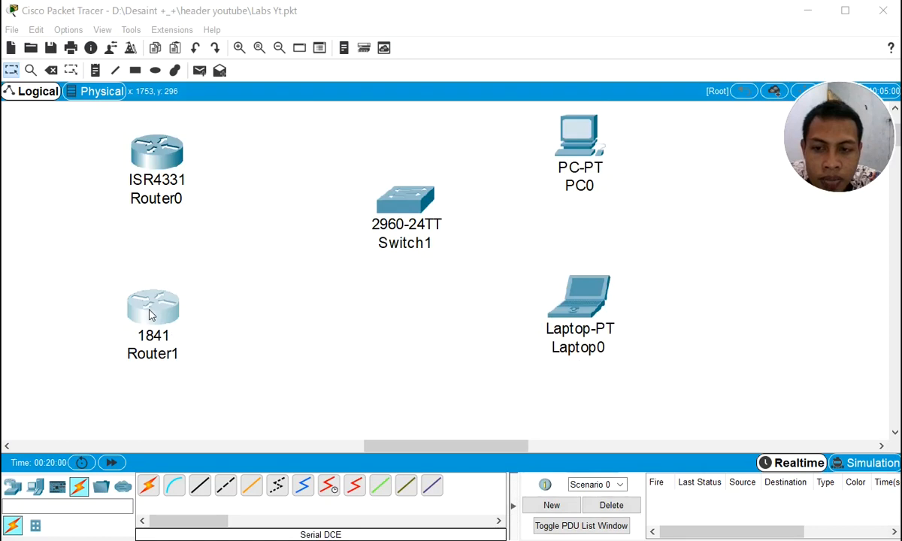
{"action": "left_click", "coordinate": [334, 148]}
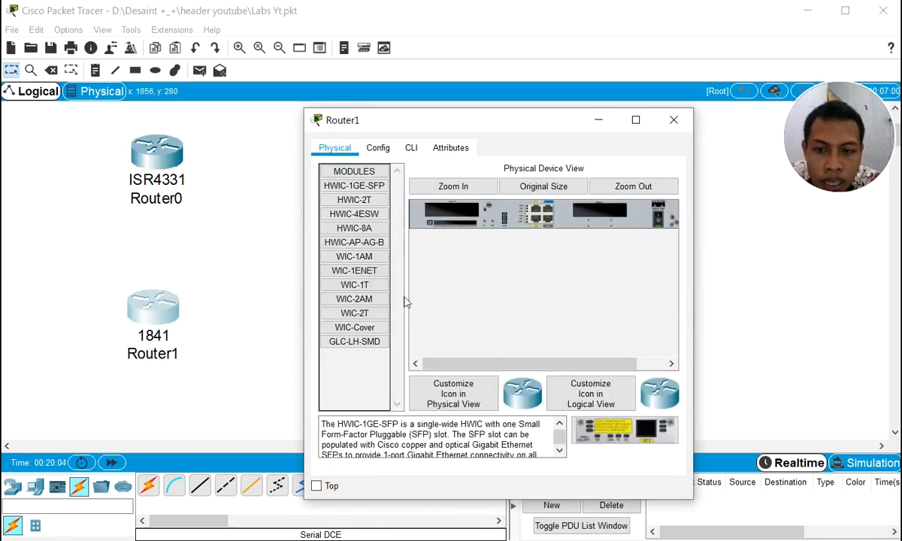
{"action": "left_click", "coordinate": [444, 189]}
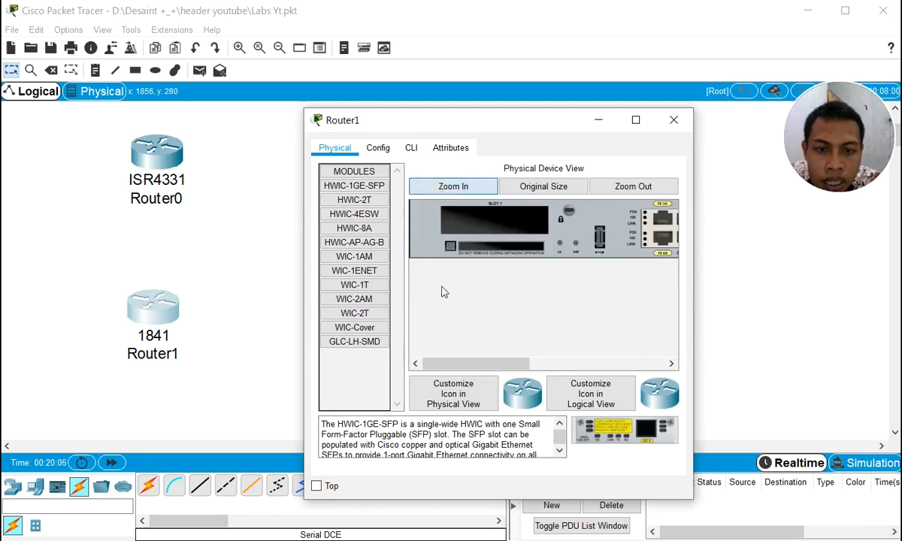
{"action": "left_click_drag", "start_coordinate": [434, 364], "coordinate": [572, 369]}
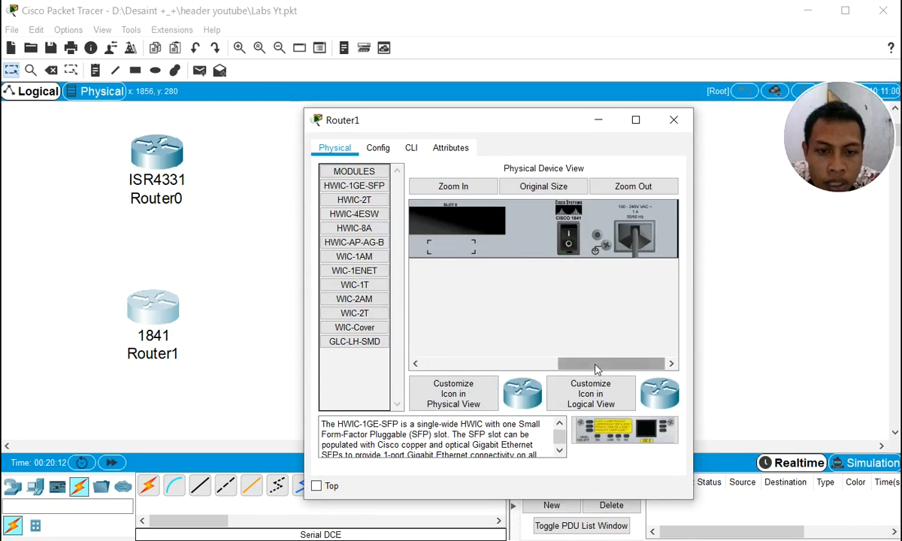
{"action": "left_click_drag", "start_coordinate": [595, 368], "coordinate": [463, 364]}
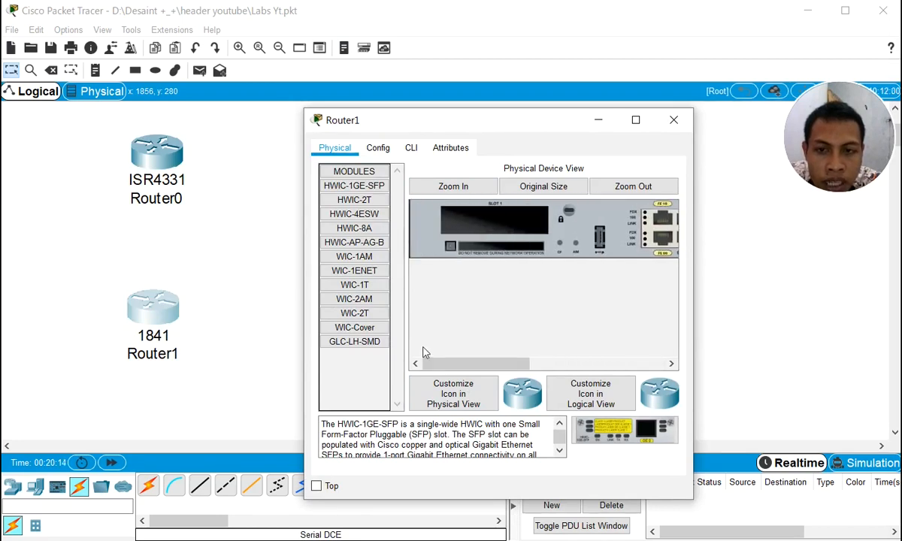
{"action": "left_click", "coordinate": [356, 202]}
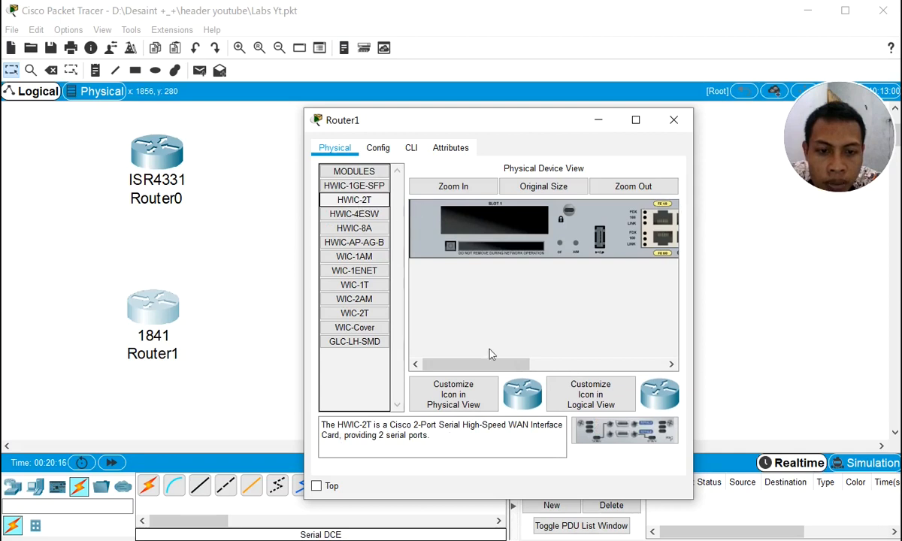
{"action": "left_click_drag", "start_coordinate": [615, 433], "coordinate": [520, 235]}
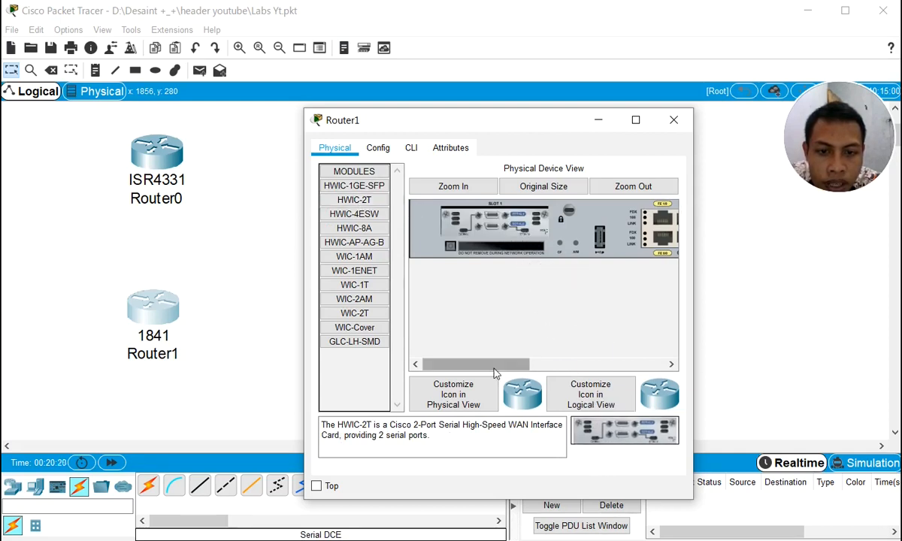
{"action": "left_click_drag", "start_coordinate": [496, 364], "coordinate": [411, 362]}
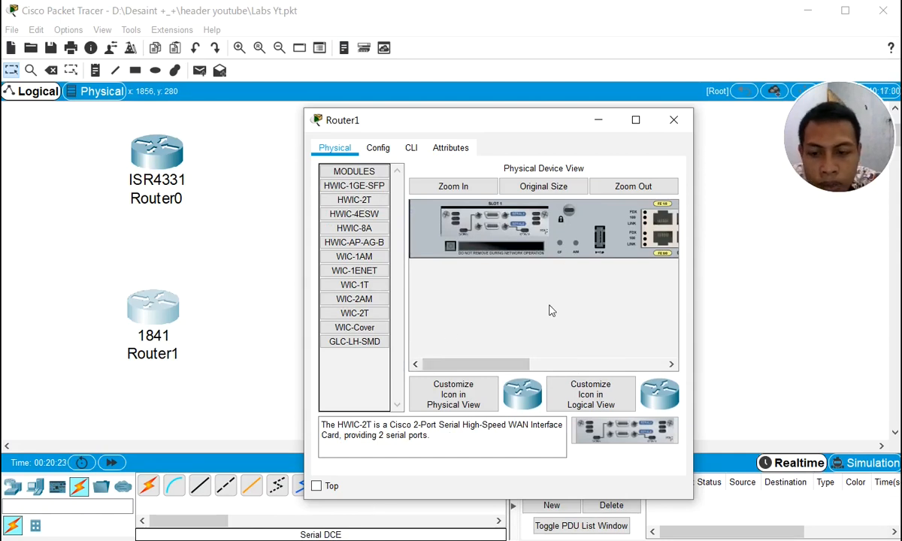
{"action": "left_click", "coordinate": [674, 121]}
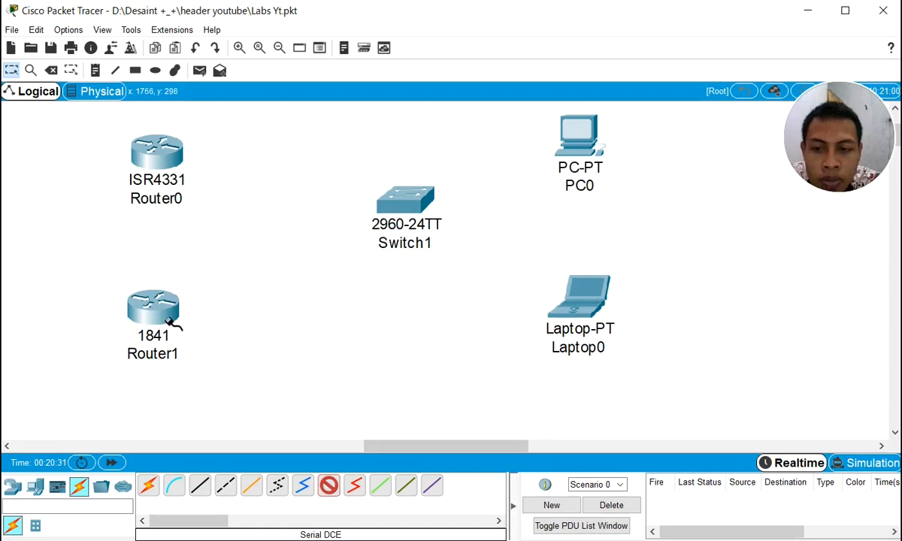
Connect Serial0/1/0 of the 1841 router to Serial0/1/0 of the ISR4331 router with the Serial DCE cable.
{"action": "left_click", "coordinate": [156, 301]}
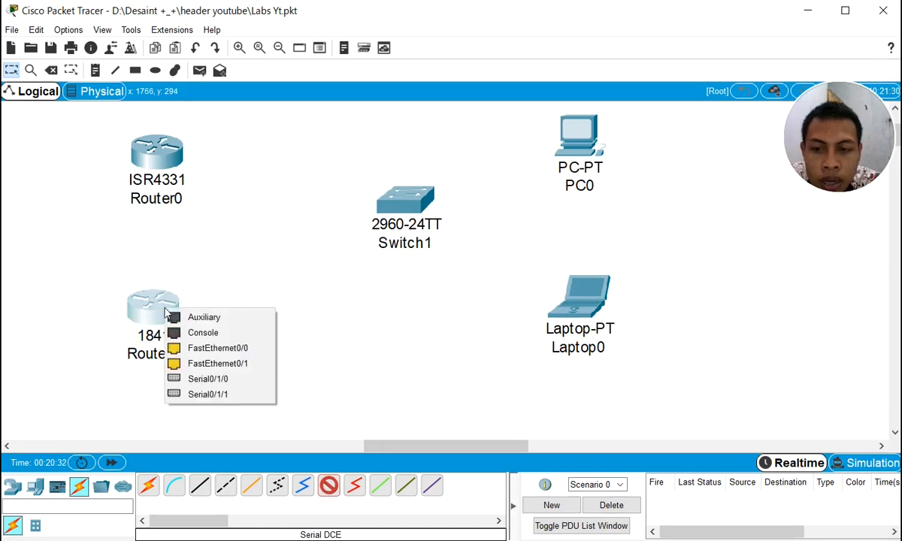
{"action": "left_click", "coordinate": [221, 385]}
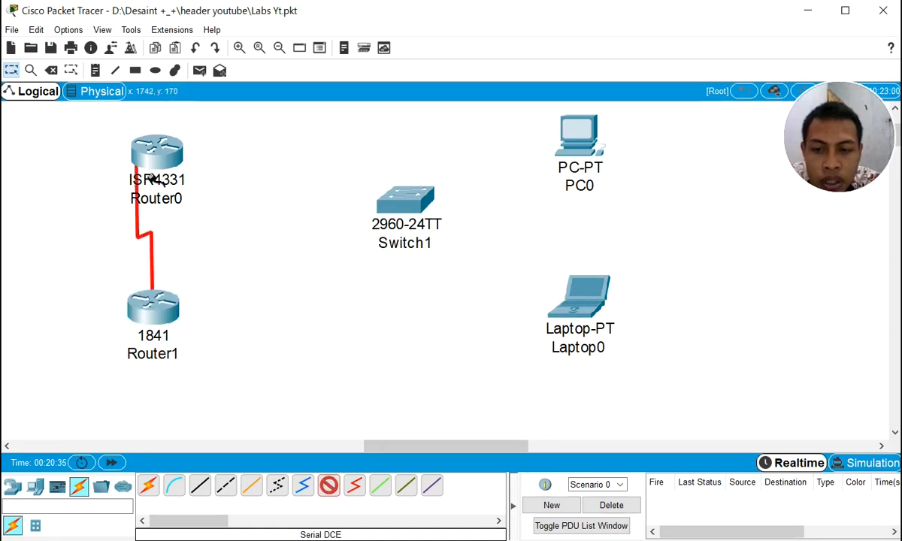
{"action": "left_click", "coordinate": [157, 154]}
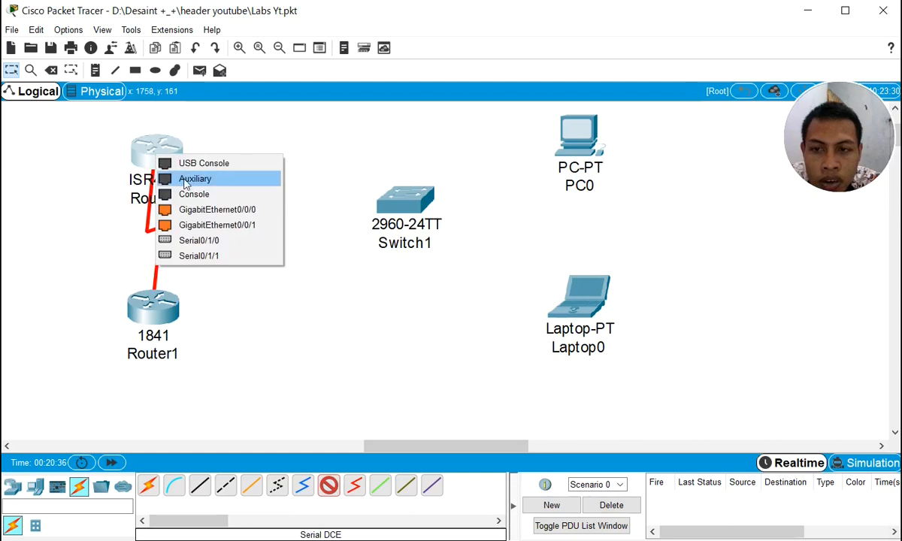
{"action": "left_click", "coordinate": [201, 245]}
Rearrange the two linked routers so that the ISR4331 sits directly above the 1841, clear of the switch.
{"action": "mouse_move", "coordinate": [166, 166]}
{"action": "left_mouse_down"}
{"action": "mouse_move", "coordinate": [261, 174]}
{"action": "mouse_move", "coordinate": [339, 151]}
{"action": "mouse_move", "coordinate": [203, 140]}
{"action": "mouse_move", "coordinate": [166, 146]}
{"action": "left_mouse_up"}
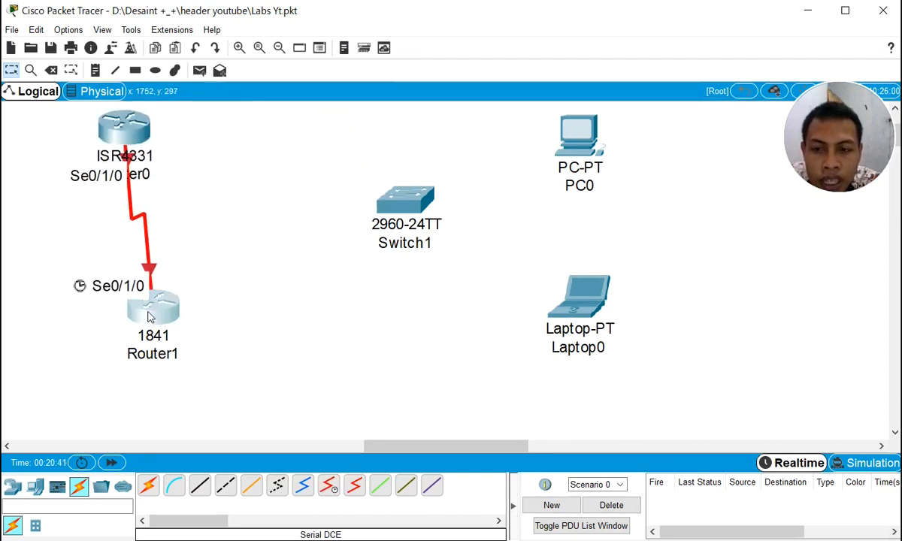
{"action": "left_click_drag", "start_coordinate": [129, 305], "coordinate": [331, 132]}
{"action": "left_click_drag", "start_coordinate": [128, 141], "coordinate": [79, 137]}
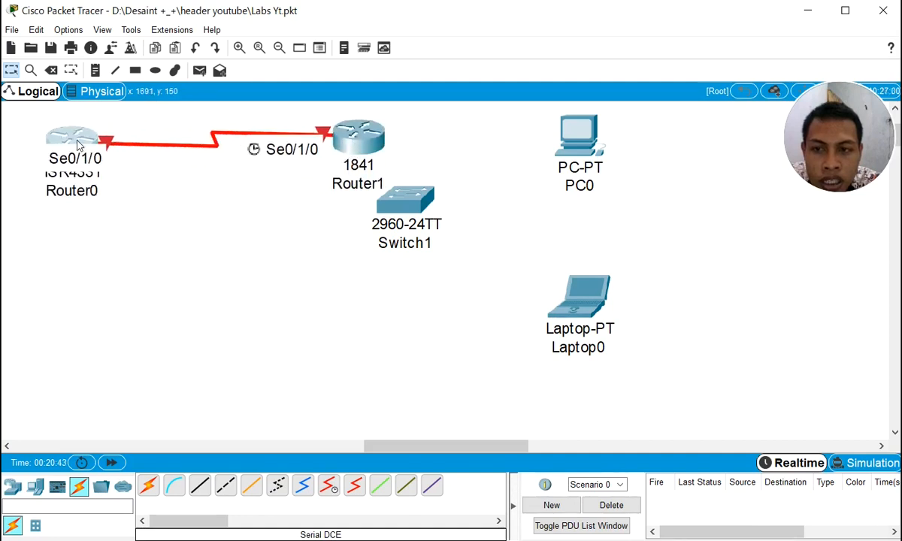
{"action": "left_click_drag", "start_coordinate": [331, 139], "coordinate": [210, 348]}
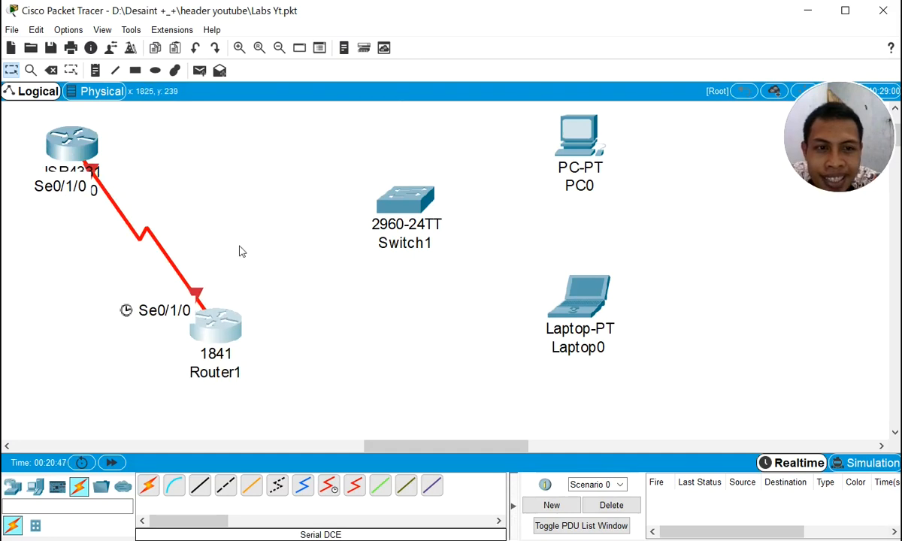
{"action": "left_click_drag", "start_coordinate": [71, 143], "coordinate": [175, 139]}
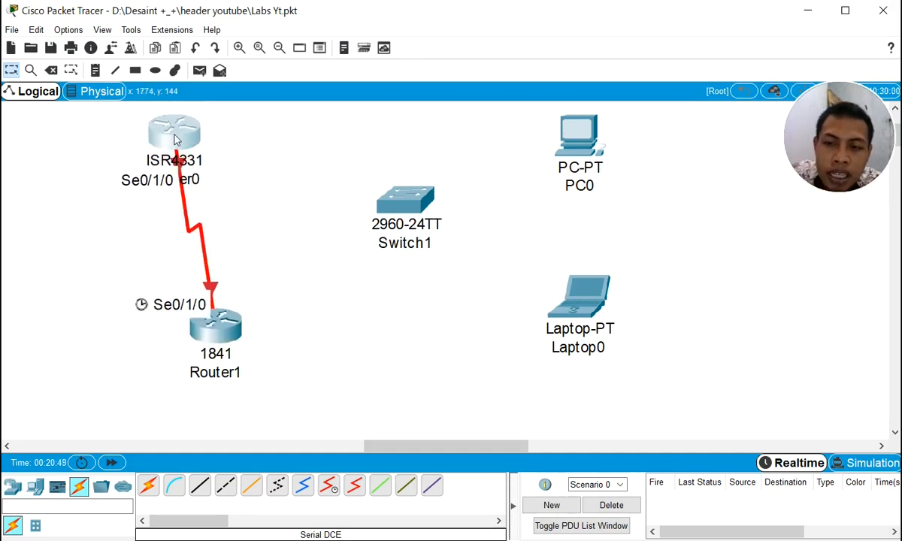
{"action": "mouse_move", "coordinate": [169, 133]}
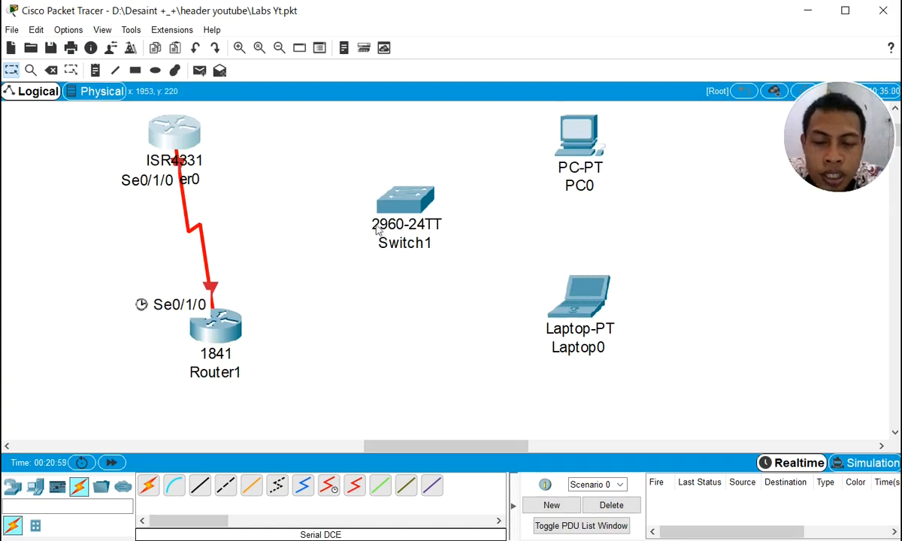
{"action": "left_click_drag", "start_coordinate": [154, 138], "coordinate": [192, 164]}
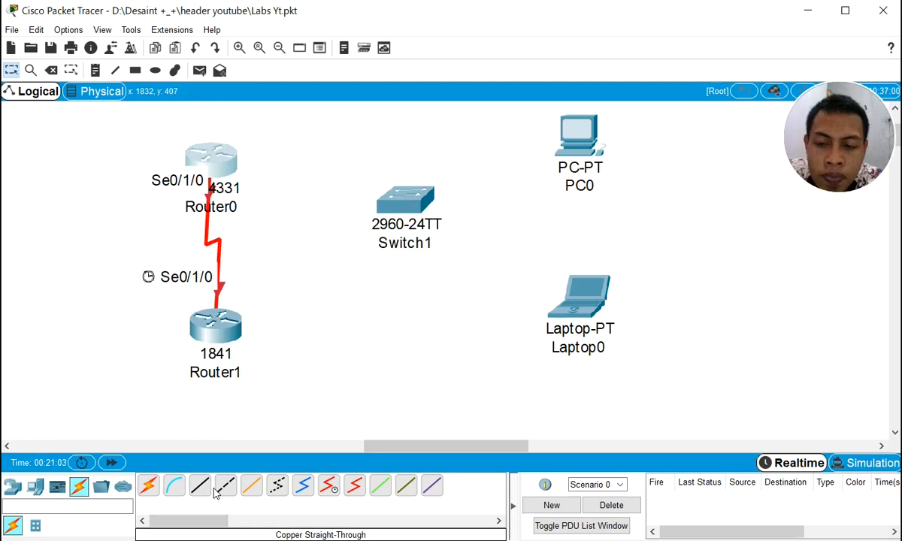
Connect the ISR4331 router to the 2960 switch with an automatically chosen cable, and move the 1841 router farther from the switch.
{"action": "left_click", "coordinate": [148, 486]}
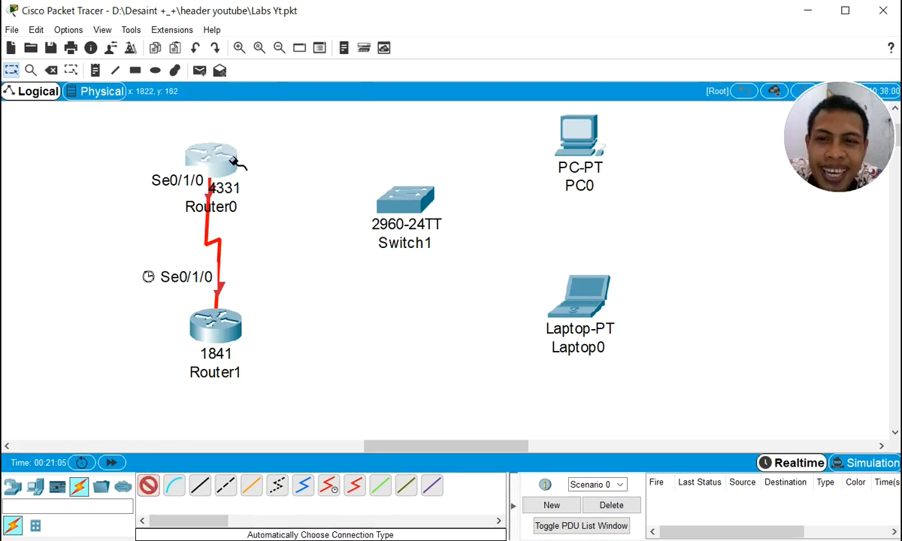
{"action": "left_click", "coordinate": [234, 163]}
{"action": "left_click", "coordinate": [406, 202]}
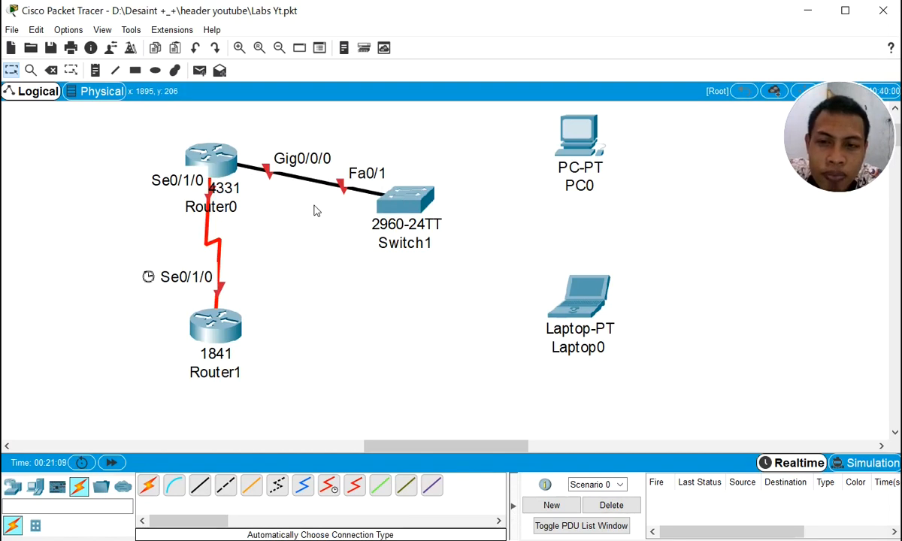
{"action": "mouse_move", "coordinate": [226, 163]}
{"action": "left_mouse_down"}
{"action": "mouse_move", "coordinate": [243, 164]}
{"action": "mouse_move", "coordinate": [219, 164]}
{"action": "left_mouse_up"}
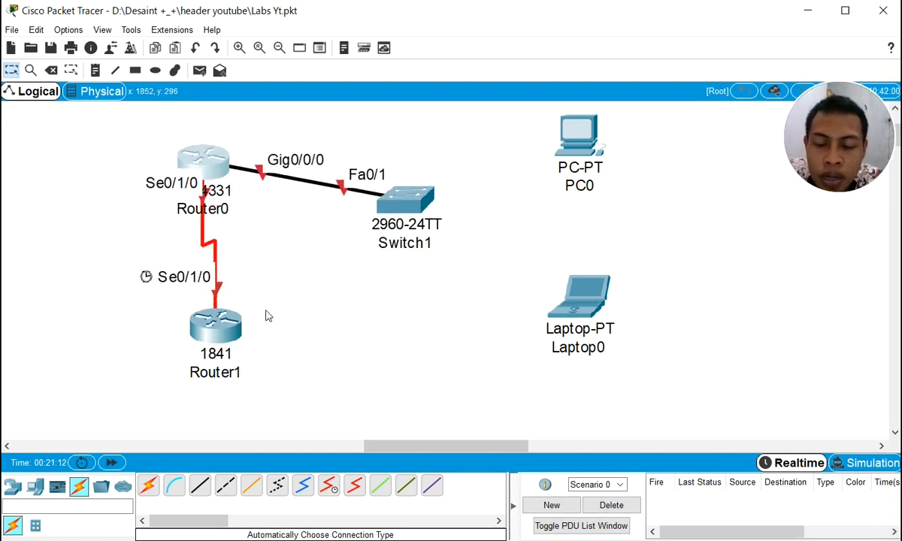
{"action": "left_click_drag", "start_coordinate": [200, 301], "coordinate": [124, 317]}
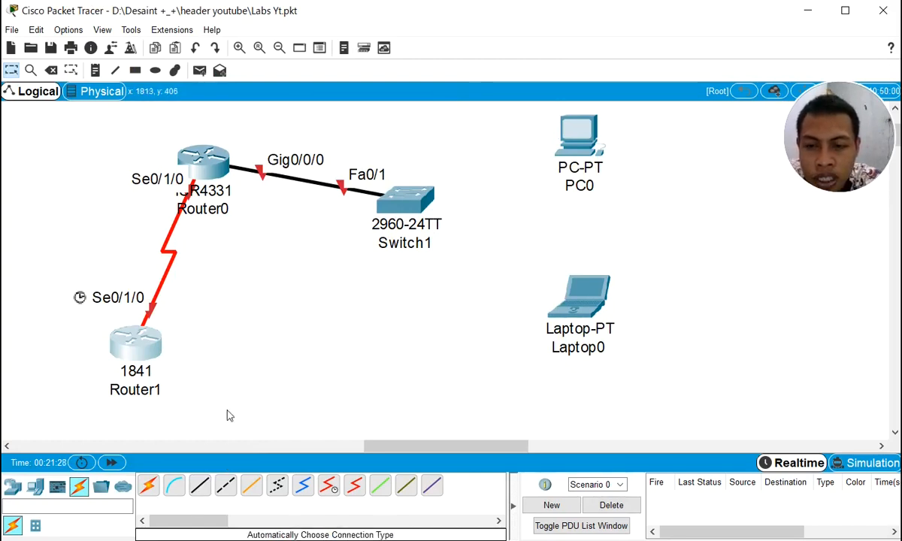
Connect FastEthernet0/2 of the 2960 switch to FastEthernet0 of the PC with a Copper Straight-Through cable.
{"action": "left_click", "coordinate": [200, 486]}
{"action": "left_click", "coordinate": [410, 195]}
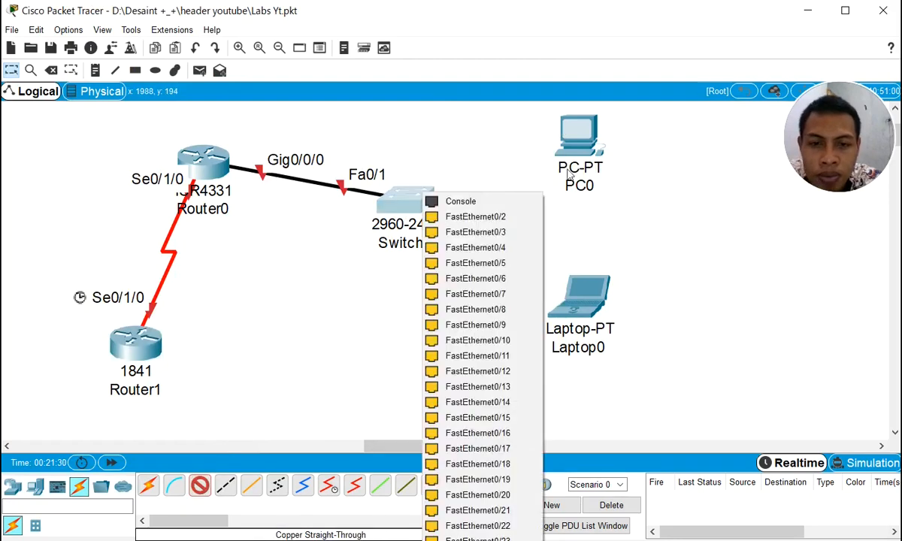
{"action": "left_click", "coordinate": [476, 217]}
{"action": "left_click", "coordinate": [572, 142]}
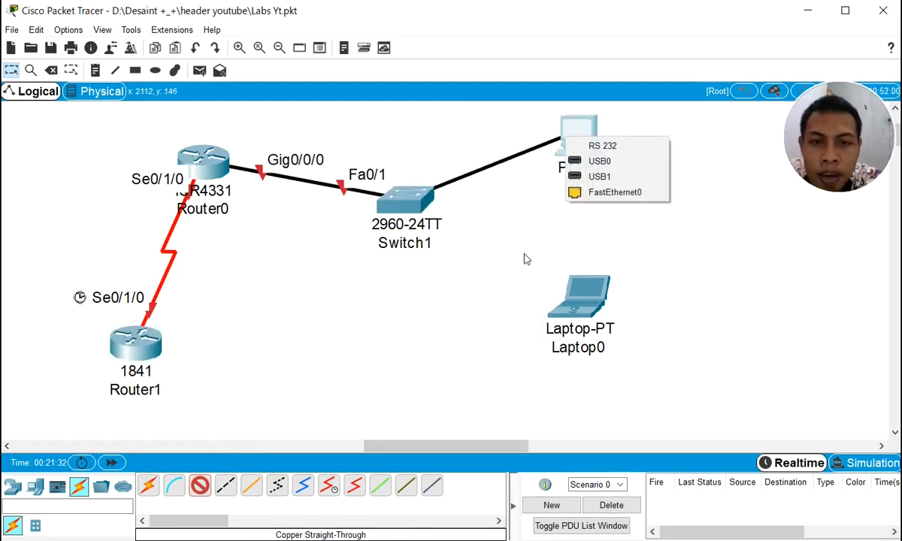
{"action": "left_click", "coordinate": [601, 194]}
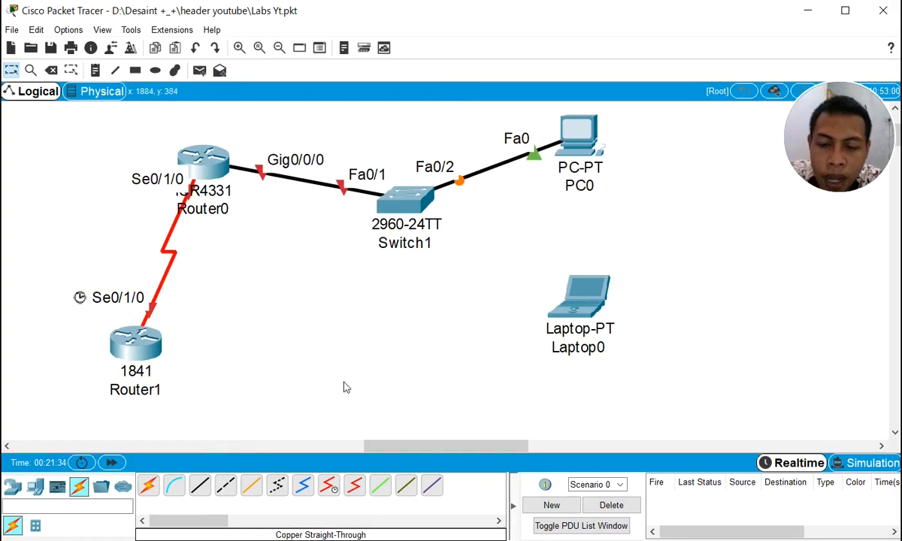
Connect FastEthernet0/3 of the switch to the laptop's FastEthernet0 with a Copper Straight-Through cable, and fast-forward the simulation time.
{"action": "left_click", "coordinate": [225, 486]}
{"action": "left_click", "coordinate": [428, 209]}
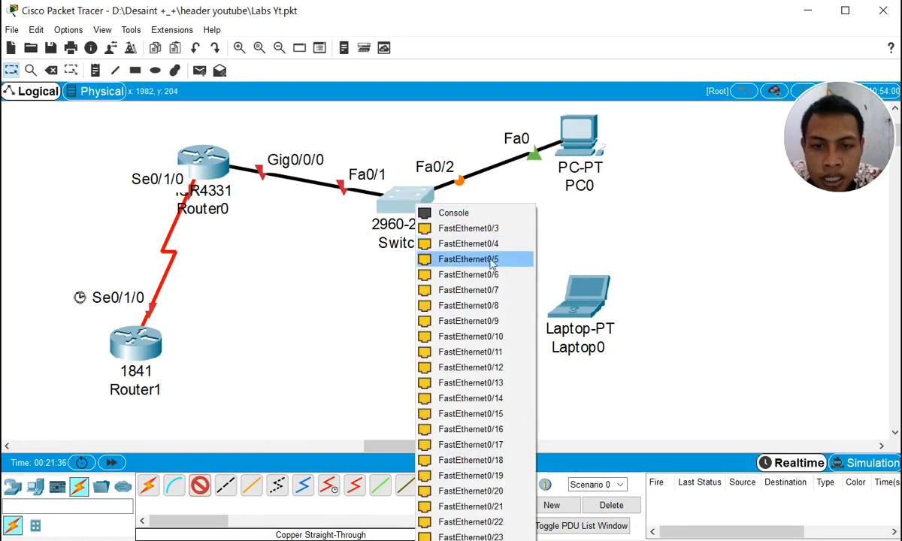
{"action": "left_click", "coordinate": [455, 228]}
{"action": "left_click", "coordinate": [575, 295]}
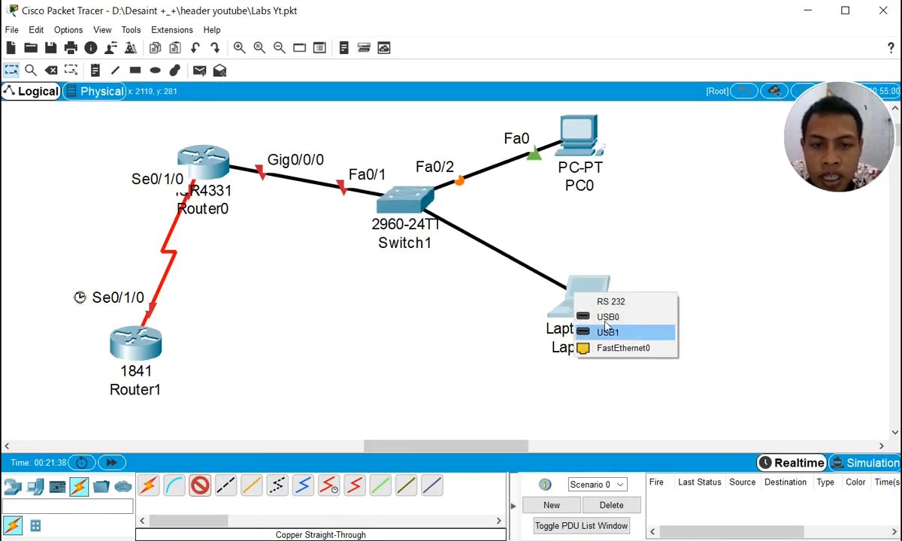
{"action": "left_click", "coordinate": [609, 348]}
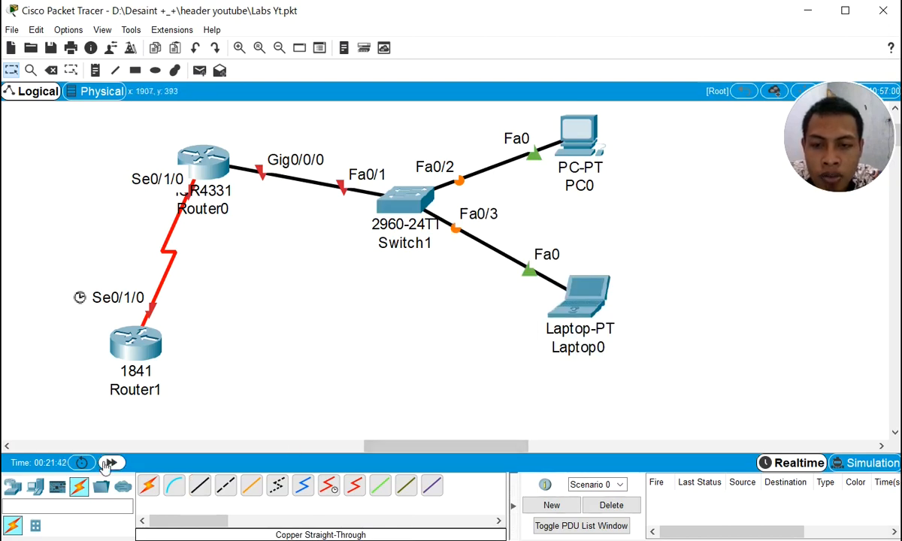
{"action": "left_click", "coordinate": [111, 463]}
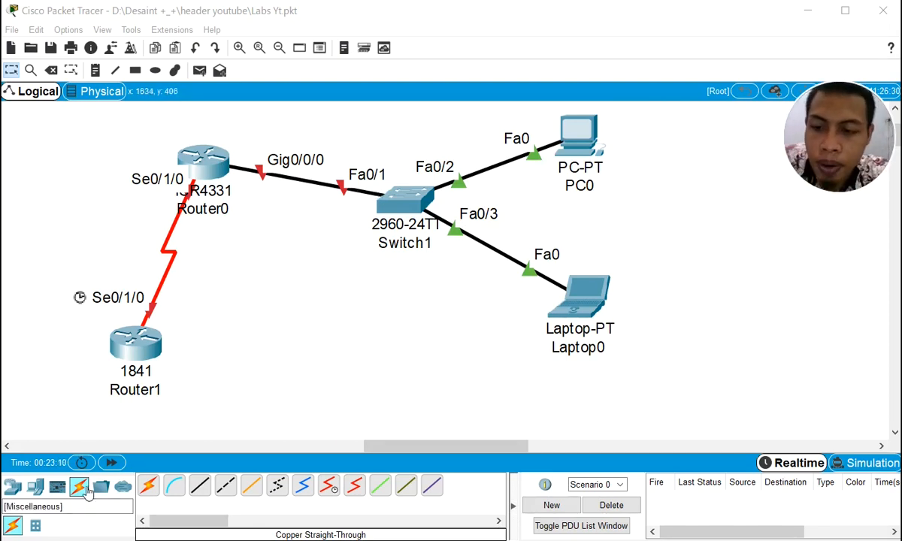
Add a second Laptop-PT to the workspace below the 2960 switch.
{"action": "left_click", "coordinate": [35, 487]}
{"action": "left_click", "coordinate": [174, 486]}
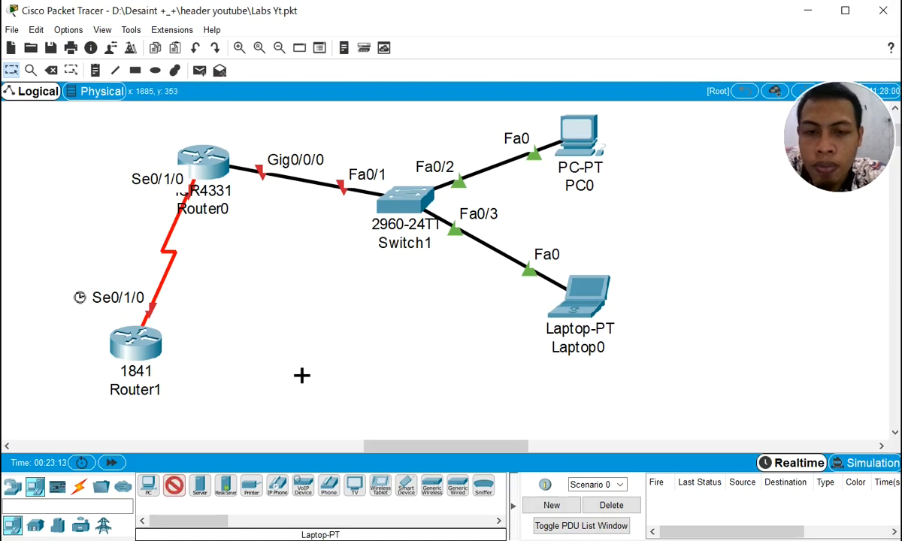
{"action": "left_click", "coordinate": [421, 348]}
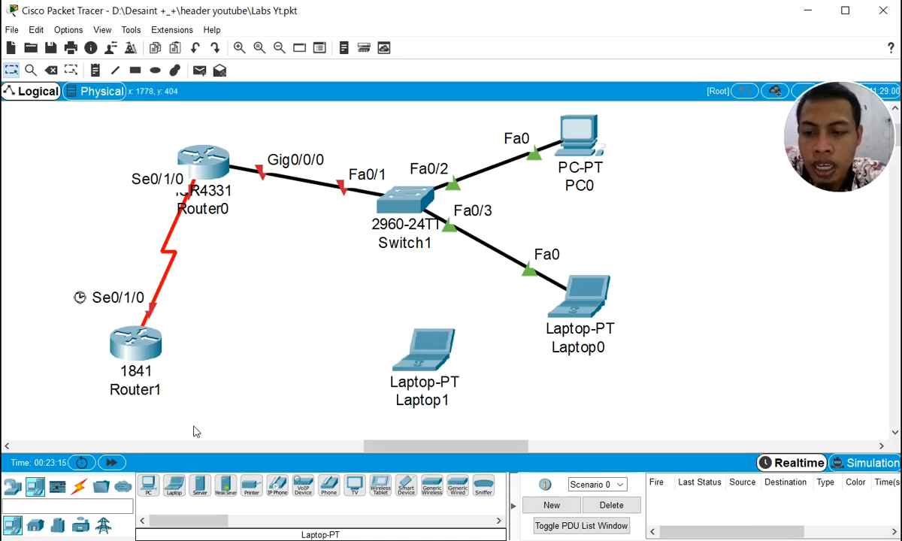
Connect FastEthernet0/4 of the 2960 switch to FastEthernet0 of Laptop1 with a Copper Straight-Through cable, and shift that laptop slightly toward Laptop0.
{"action": "left_click", "coordinate": [80, 487]}
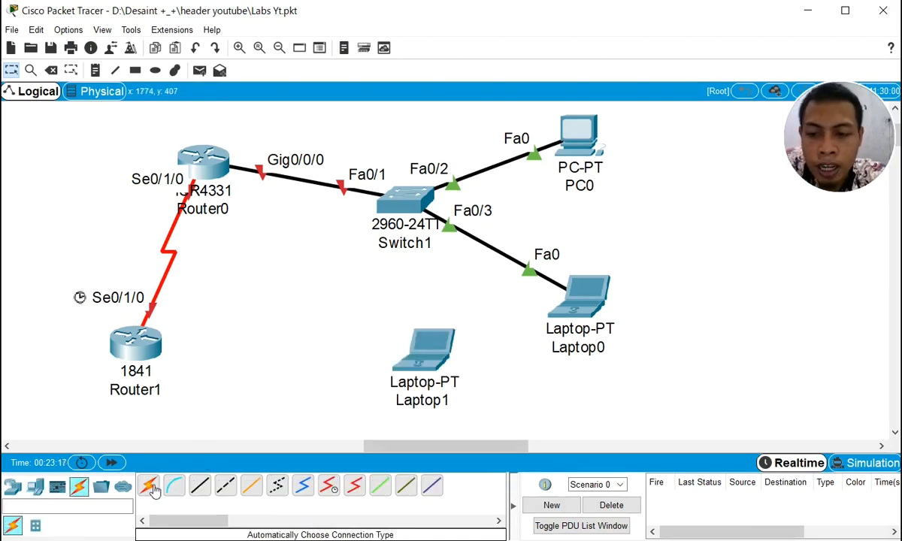
{"action": "left_click", "coordinate": [200, 486]}
{"action": "left_click", "coordinate": [449, 334]}
{"action": "left_click", "coordinate": [410, 198]}
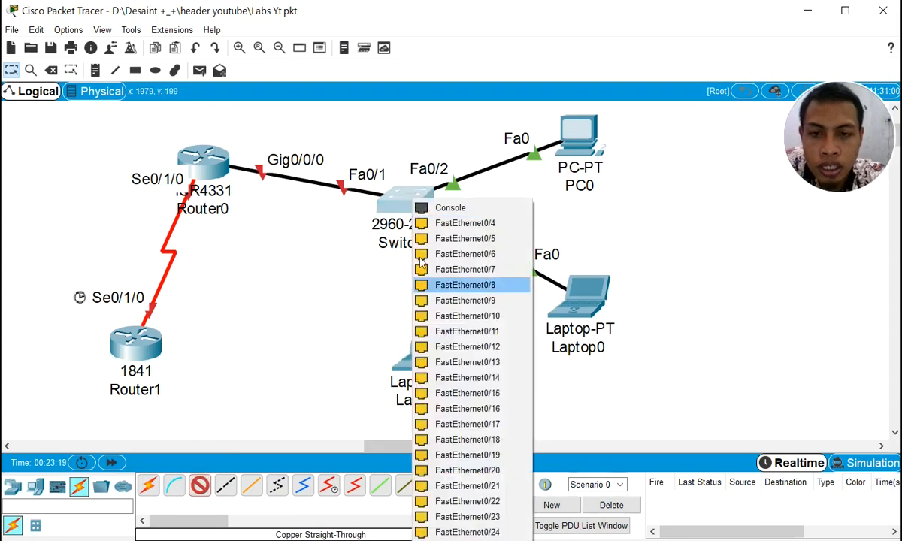
{"action": "left_click", "coordinate": [485, 224]}
{"action": "left_click", "coordinate": [416, 354]}
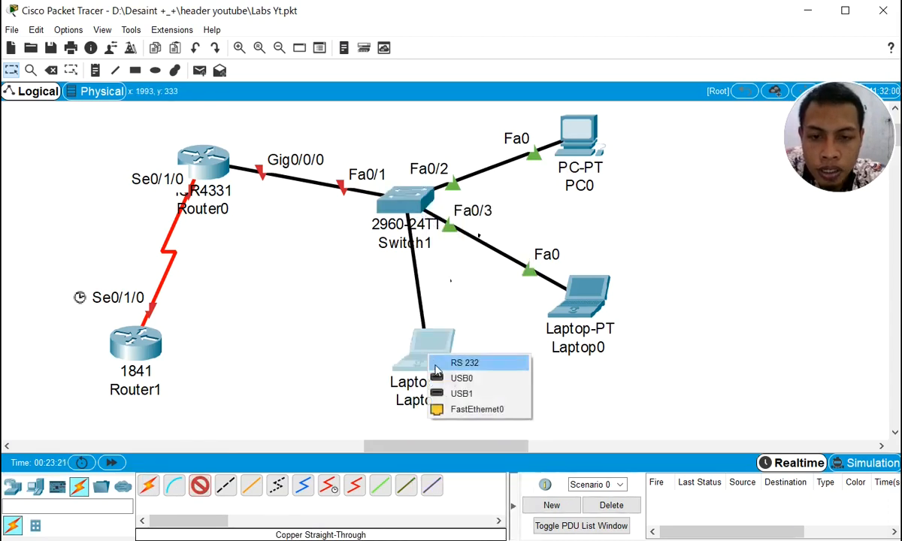
{"action": "left_click", "coordinate": [451, 409]}
{"action": "left_click_drag", "start_coordinate": [413, 348], "coordinate": [449, 342]}
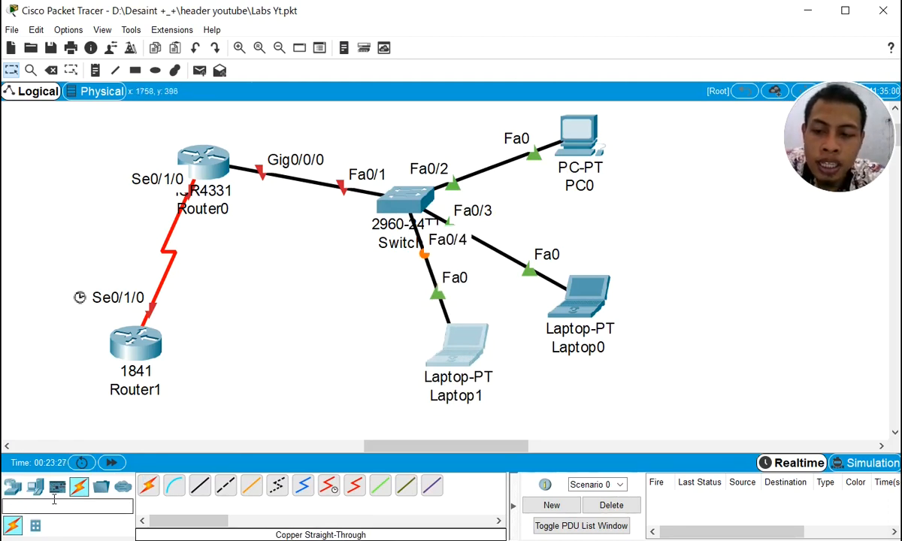
Add a third Laptop-PT to the workspace between the 1841 router and Laptop1.
{"action": "left_click", "coordinate": [35, 489]}
{"action": "left_click", "coordinate": [174, 486]}
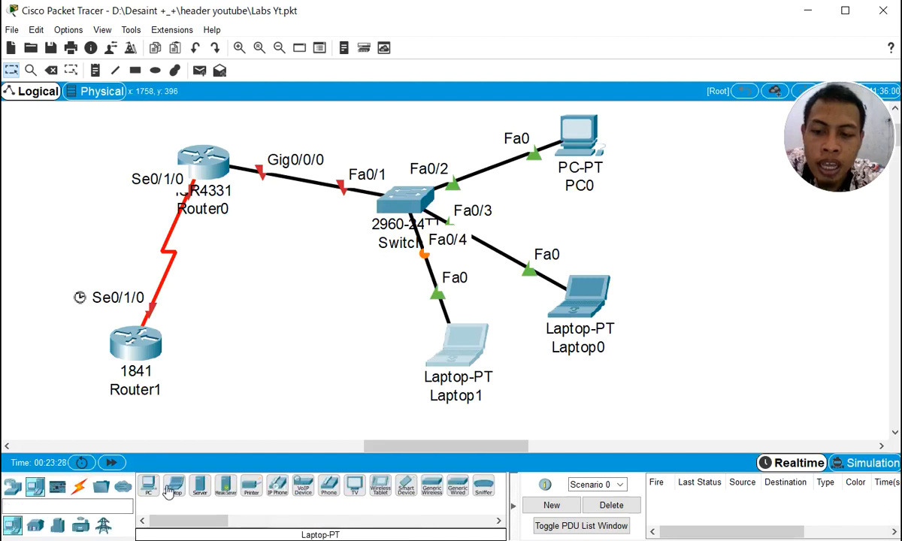
{"action": "left_click", "coordinate": [240, 409]}
{"action": "left_click_drag", "start_coordinate": [240, 413], "coordinate": [287, 356]}
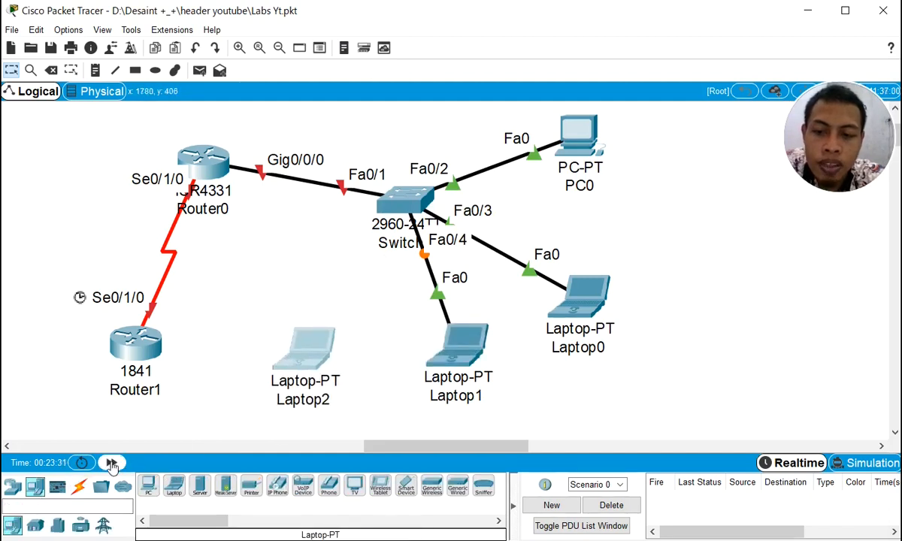
Connect FastEthernet0/0 of the 1841 router to FastEthernet0 of Laptop2 with a Copper Straight-Through cable, and fast-forward the simulation time.
{"action": "left_click", "coordinate": [79, 486]}
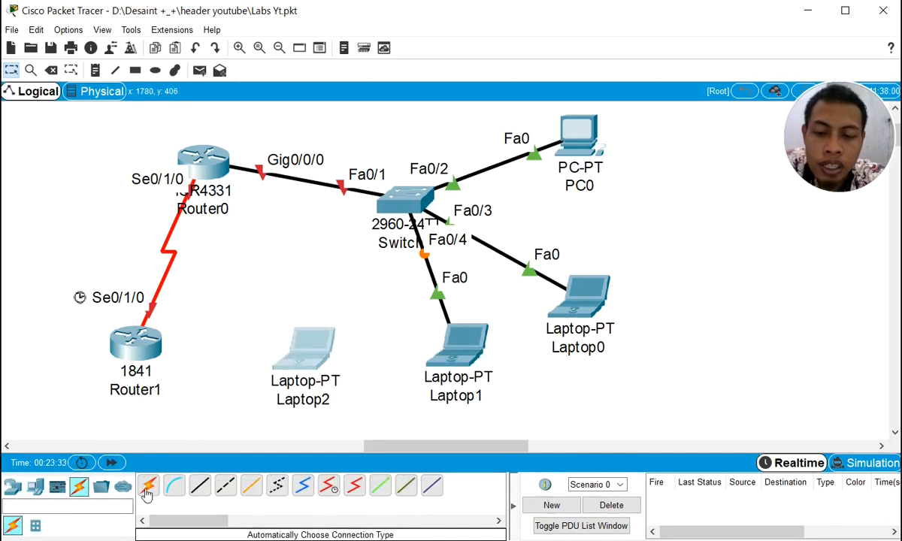
{"action": "left_click", "coordinate": [200, 485]}
{"action": "left_click", "coordinate": [129, 340]}
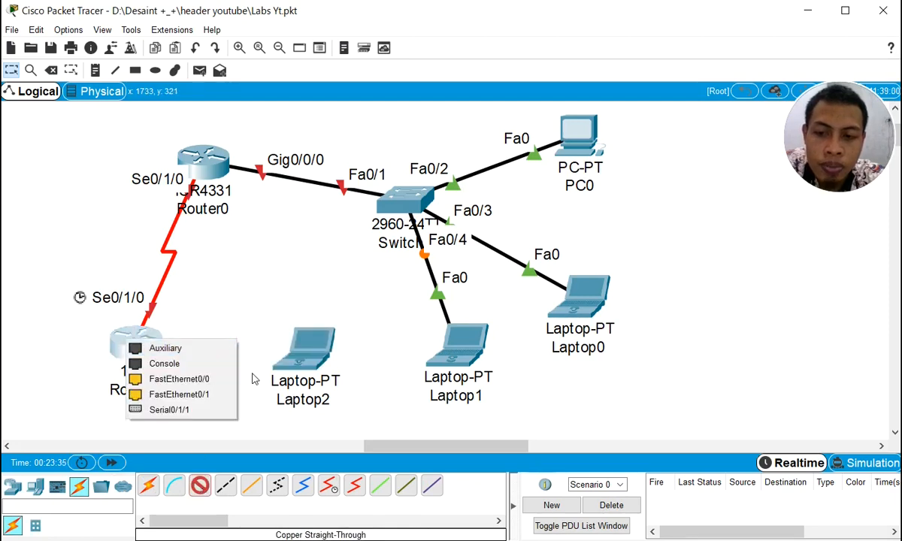
{"action": "left_click", "coordinate": [191, 379]}
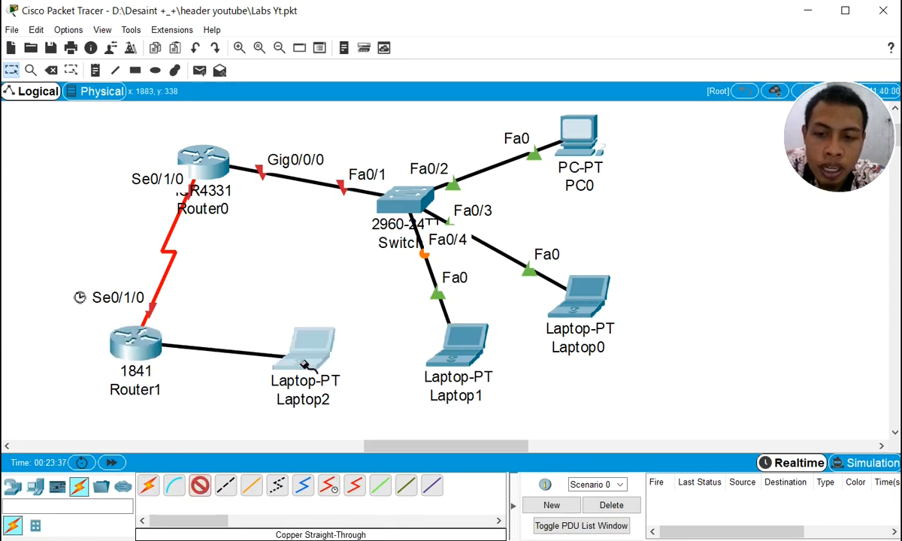
{"action": "left_click", "coordinate": [300, 360]}
{"action": "left_click", "coordinate": [315, 415]}
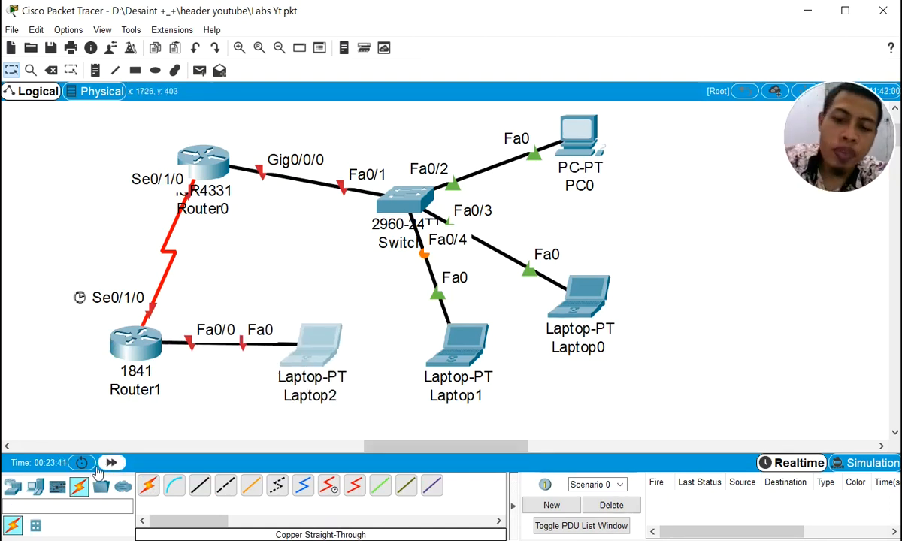
{"action": "left_click", "coordinate": [111, 463]}
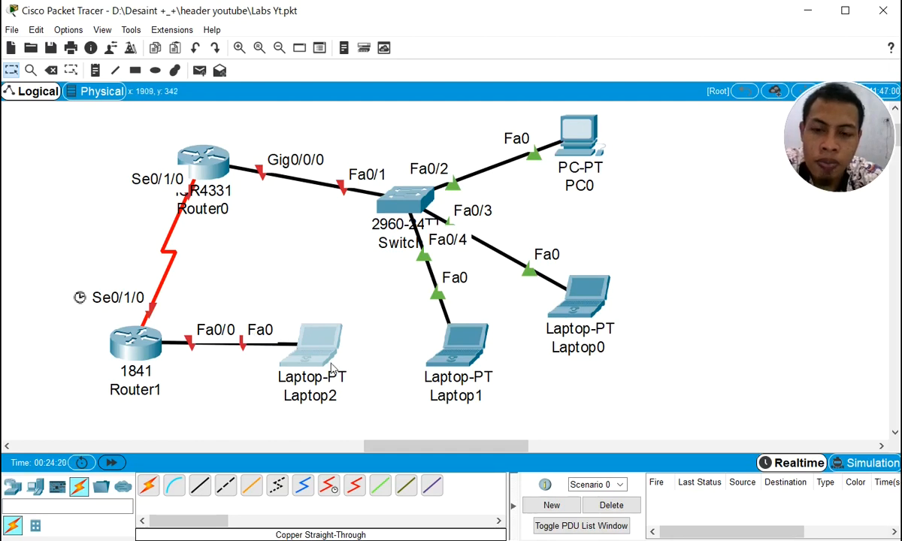
Move Laptop2 to the upper-left side of the 1841 router, and move the ISR4331 router slightly closer to the switch.
{"action": "left_click_drag", "start_coordinate": [312, 344], "coordinate": [47, 200]}
{"action": "left_click", "coordinate": [28, 223]}
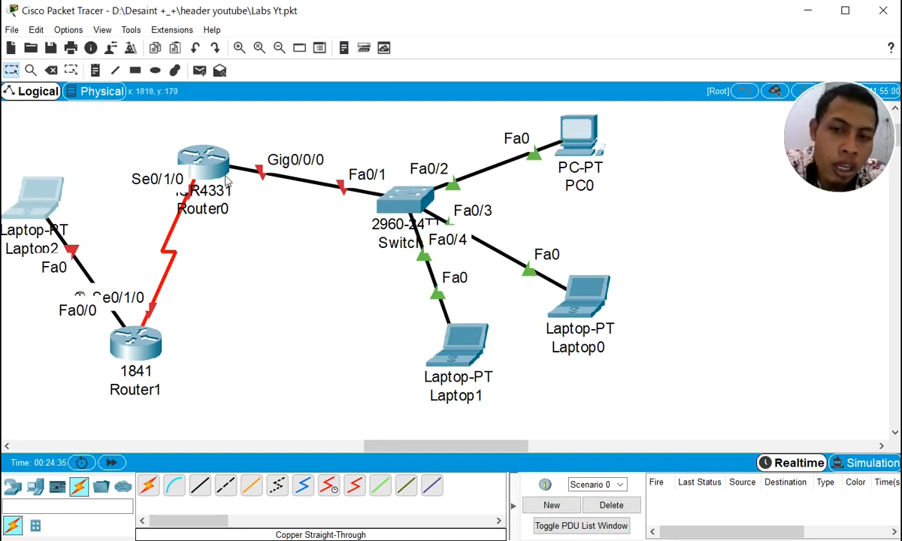
{"action": "left_click_drag", "start_coordinate": [212, 177], "coordinate": [236, 199]}
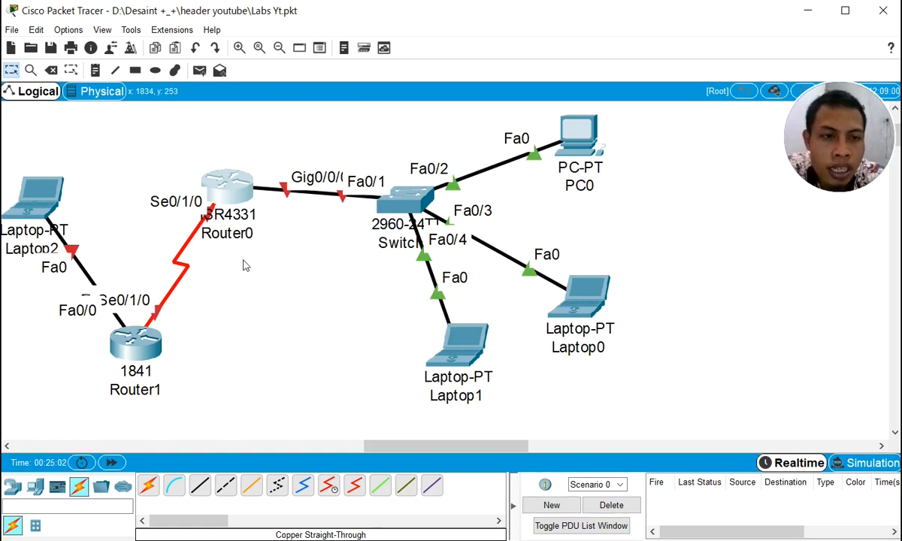
Examine the rack devices and their cabling in the Main Wiring Closet of Home City's Corporate Office, and return to the logical topology.
{"action": "left_click", "coordinate": [104, 98]}
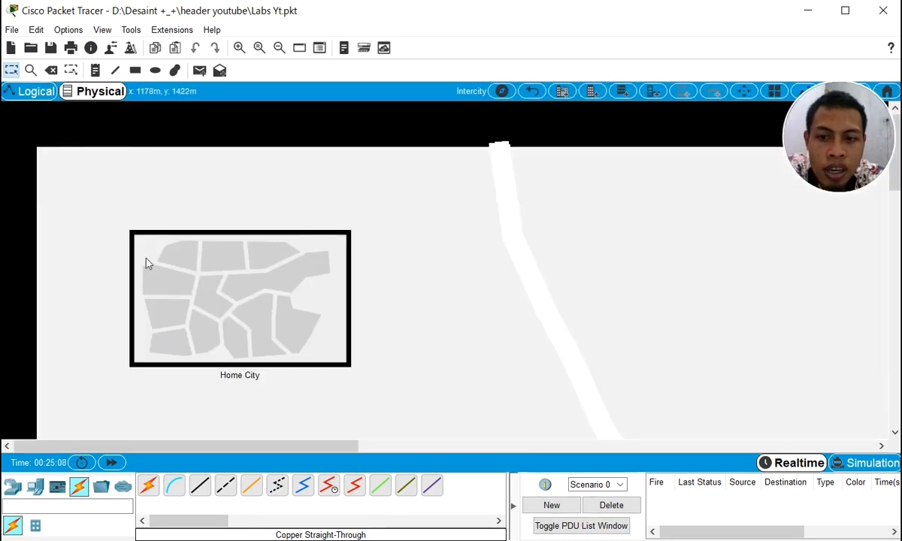
{"action": "left_click", "coordinate": [231, 315]}
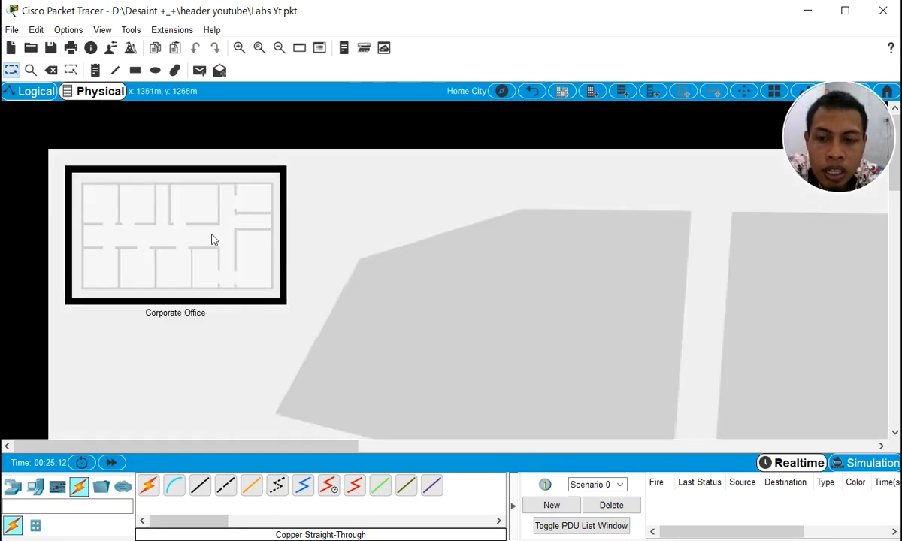
{"action": "left_click", "coordinate": [175, 231]}
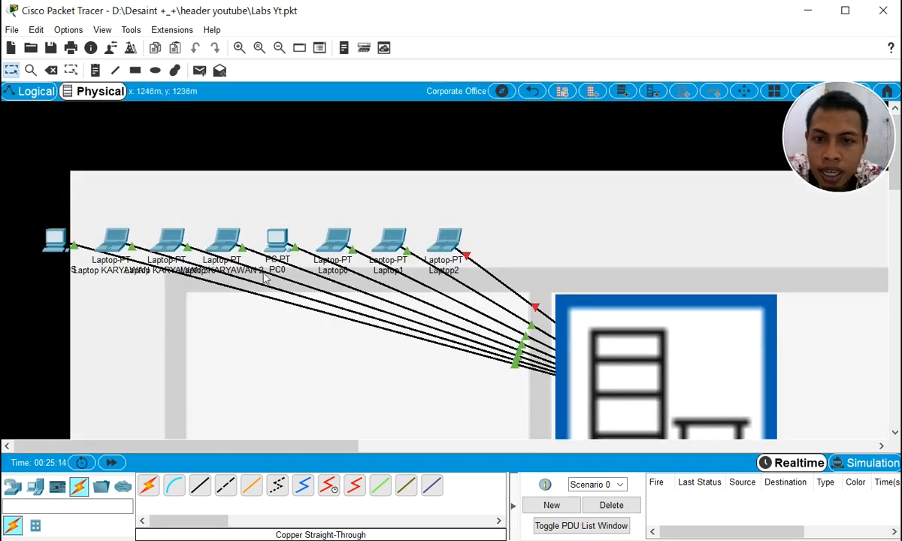
{"action": "scroll", "coordinate": [571, 320], "scroll_direction": "down", "scroll_amount": 4}
{"action": "scroll", "coordinate": [580, 285], "scroll_direction": "up", "scroll_amount": 1}
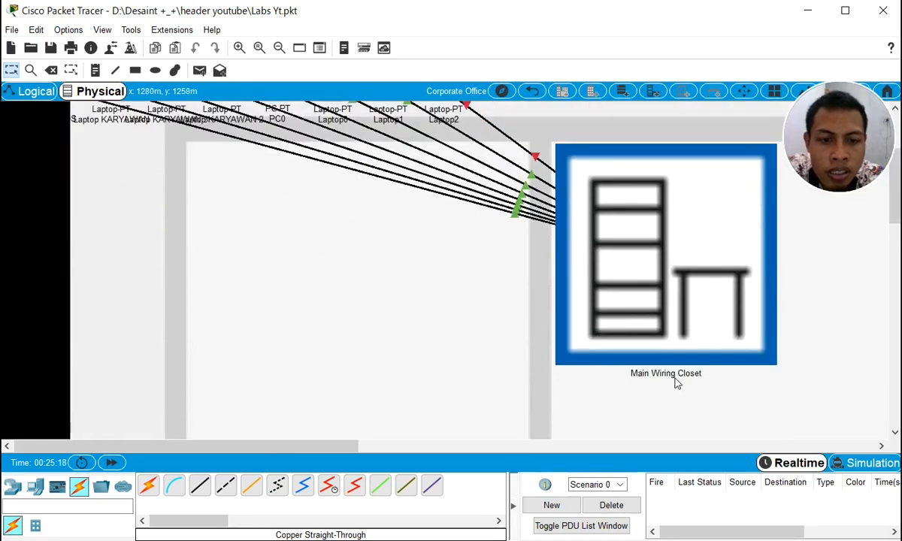
{"action": "left_click", "coordinate": [651, 251]}
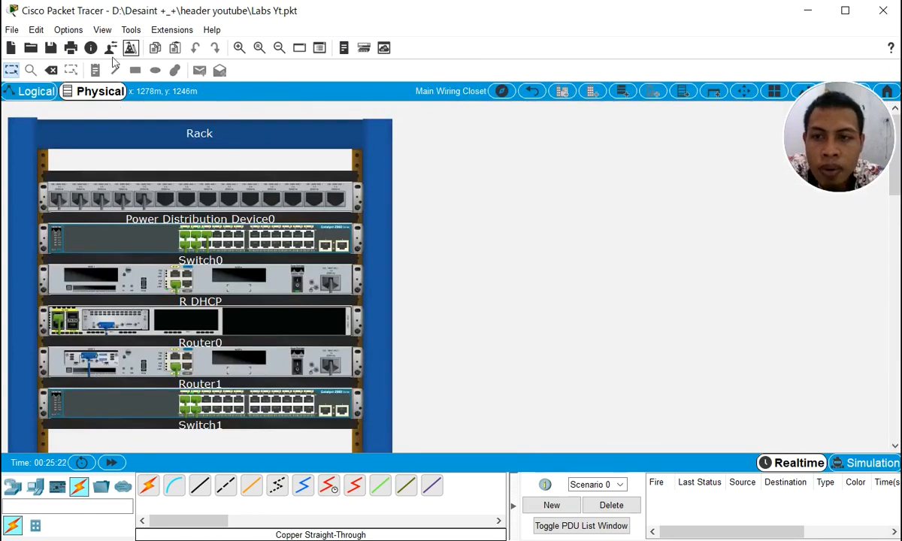
{"action": "left_click", "coordinate": [239, 47]}
{"action": "scroll", "coordinate": [316, 275], "scroll_direction": "down", "scroll_amount": 3}
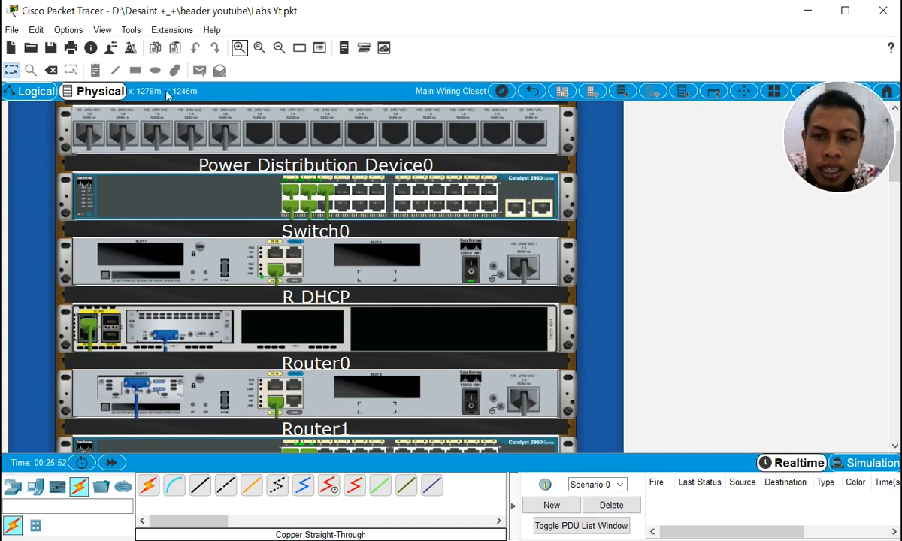
{"action": "scroll", "coordinate": [351, 265], "scroll_direction": "down", "scroll_amount": 3}
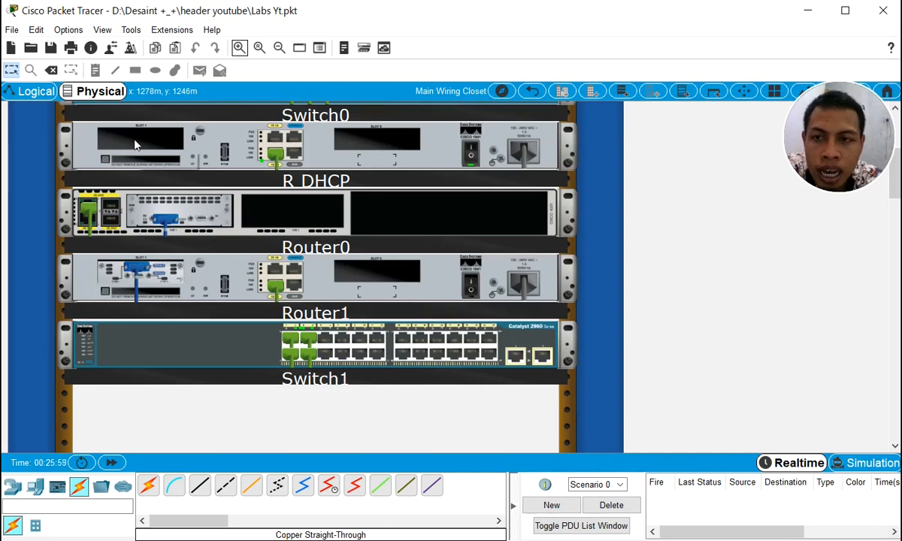
{"action": "left_click", "coordinate": [35, 91]}
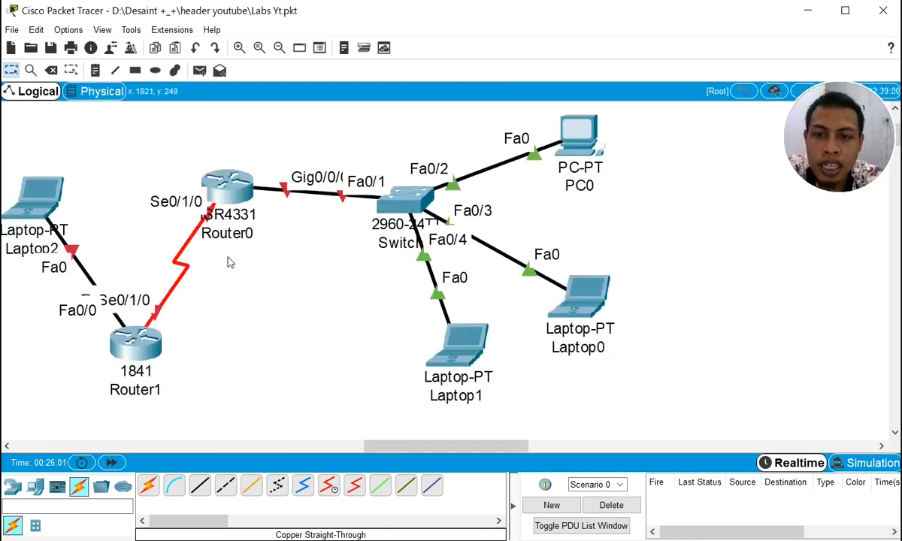
Rename the ISR4331 router as R1 and the 1841 router as R2.
{"action": "left_click", "coordinate": [214, 231]}
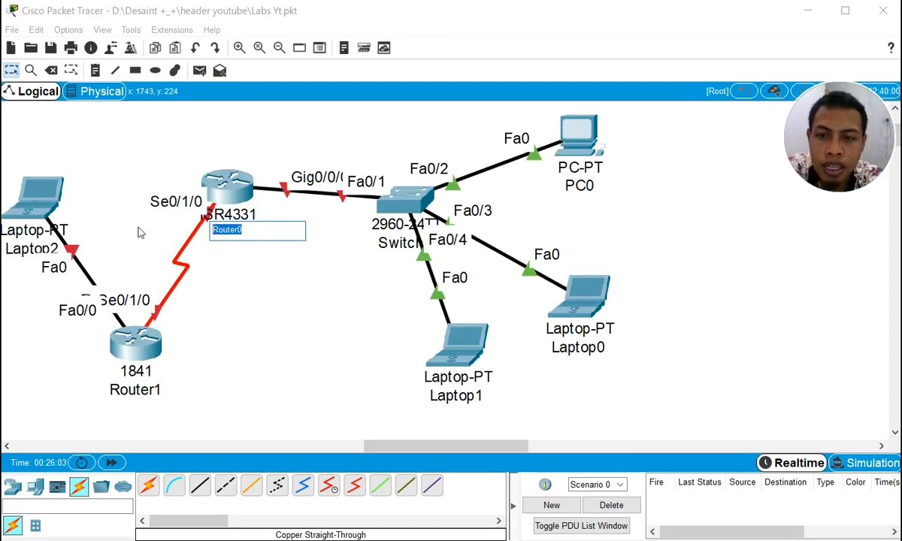
{"action": "type", "text": "R1"}
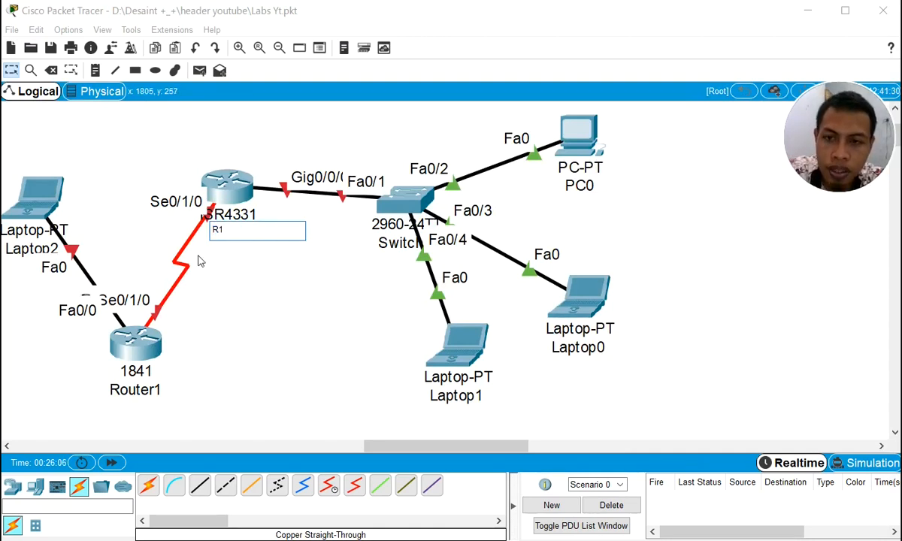
{"action": "key", "text": "Return"}
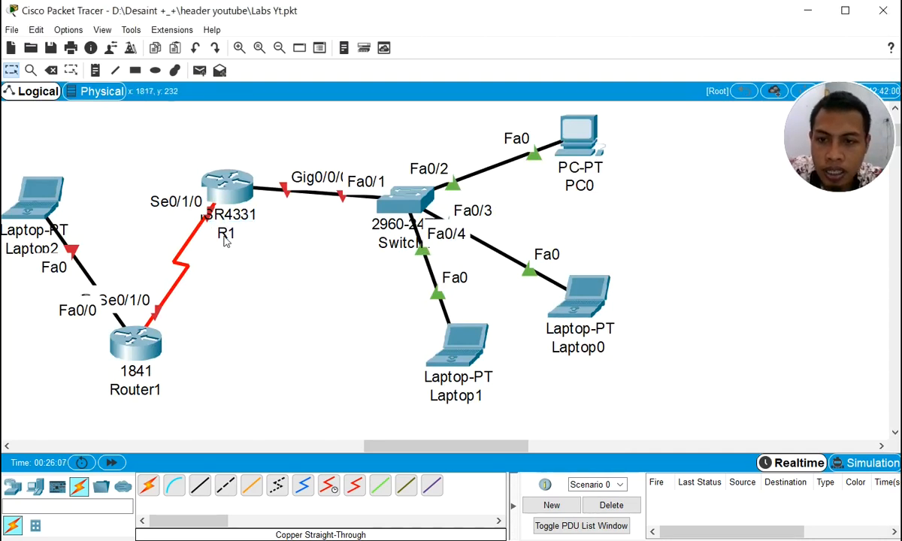
{"action": "left_click", "coordinate": [143, 388]}
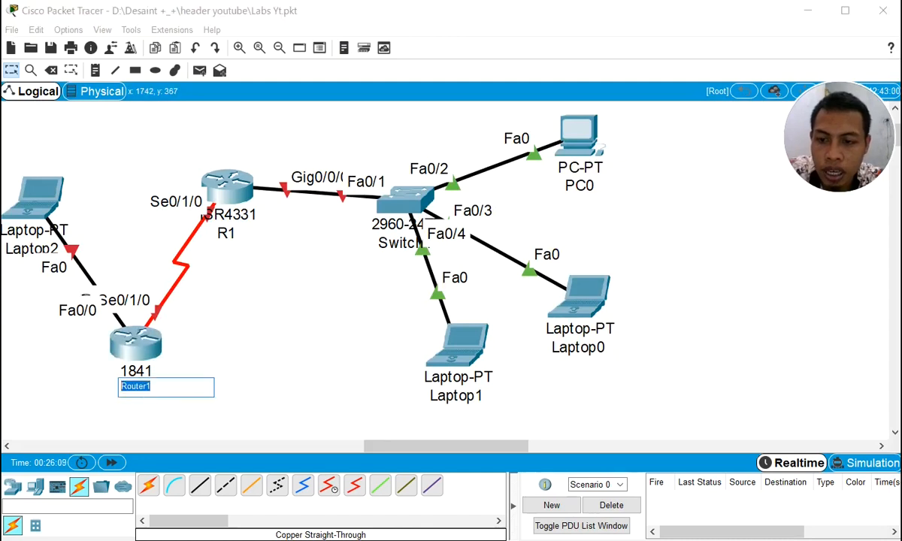
{"action": "type", "text": "R2"}
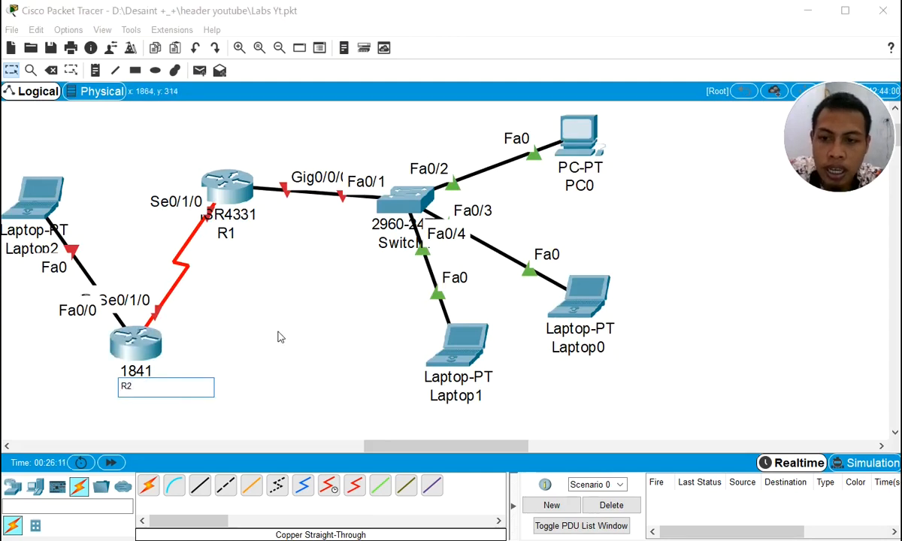
{"action": "key", "text": "Return"}
Check the renamed routers and their cables in the physical rack, and return to the logical topology.
{"action": "left_click", "coordinate": [101, 93]}
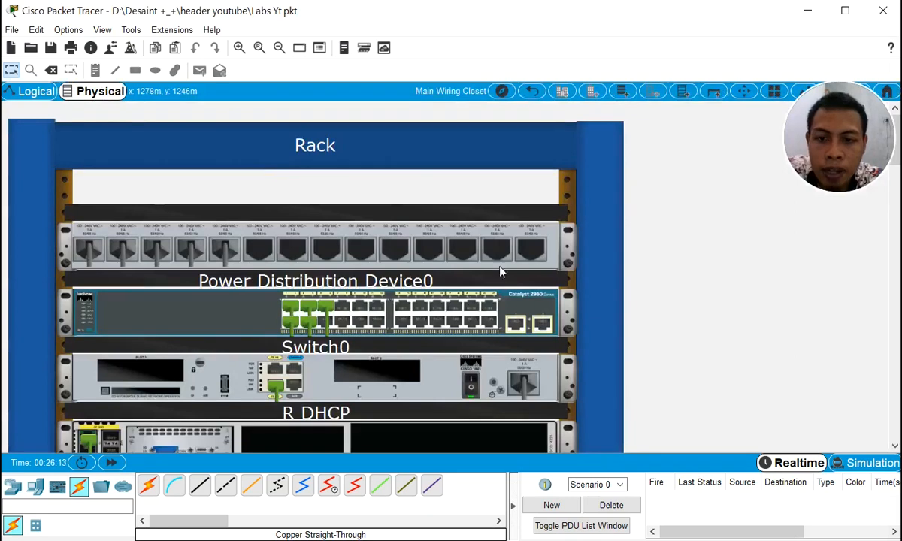
{"action": "scroll", "coordinate": [468, 249], "scroll_direction": "down", "scroll_amount": 4}
{"action": "scroll", "coordinate": [423, 326], "scroll_direction": "down", "scroll_amount": 1}
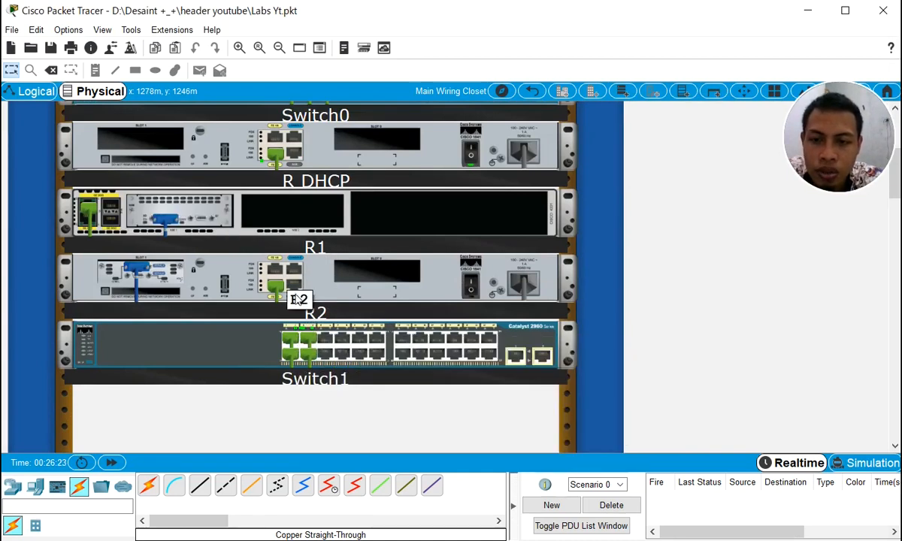
{"action": "scroll", "coordinate": [316, 248], "scroll_direction": "up", "scroll_amount": 2}
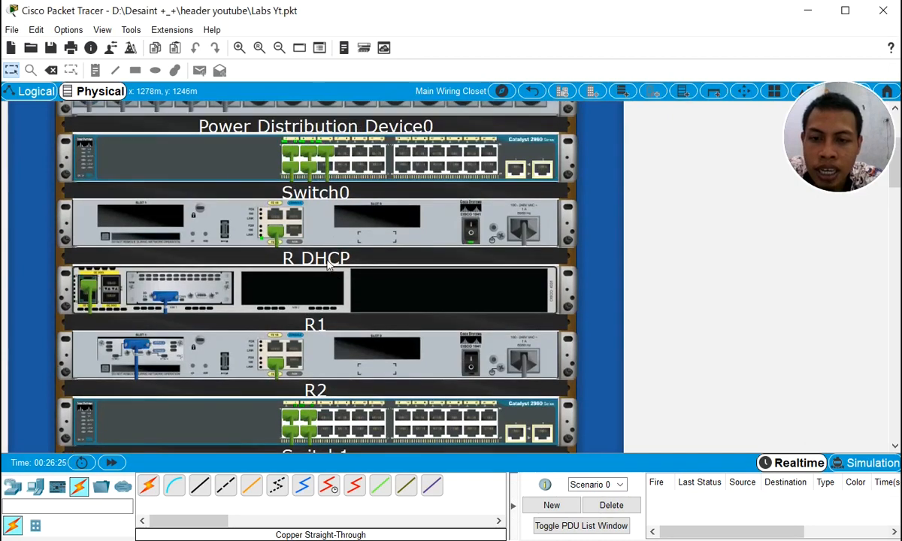
{"action": "scroll", "coordinate": [312, 255], "scroll_direction": "up", "scroll_amount": 1}
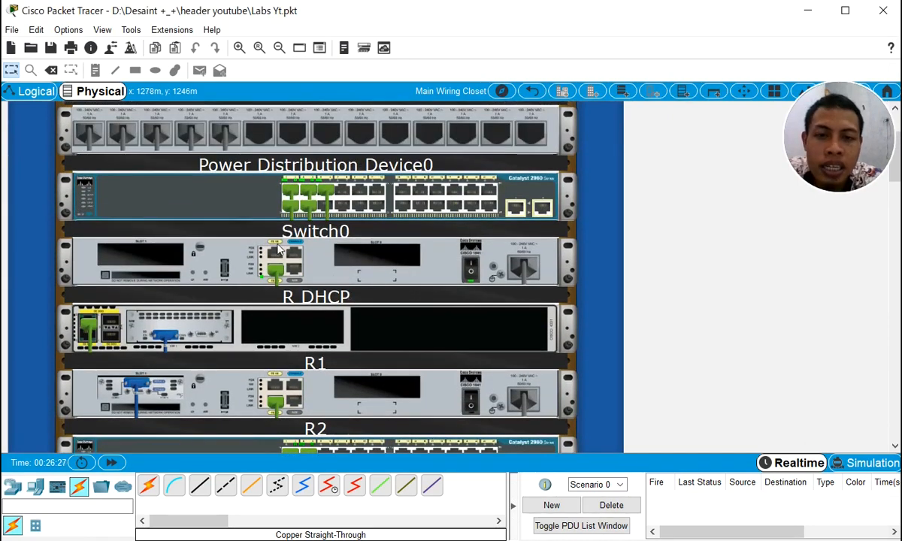
{"action": "scroll", "coordinate": [280, 238], "scroll_direction": "down", "scroll_amount": 5}
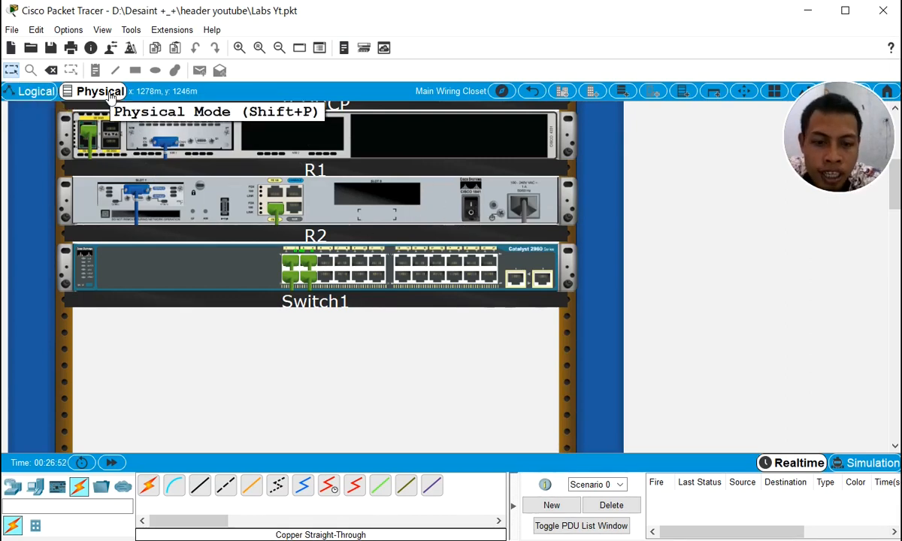
{"action": "left_click", "coordinate": [27, 91]}
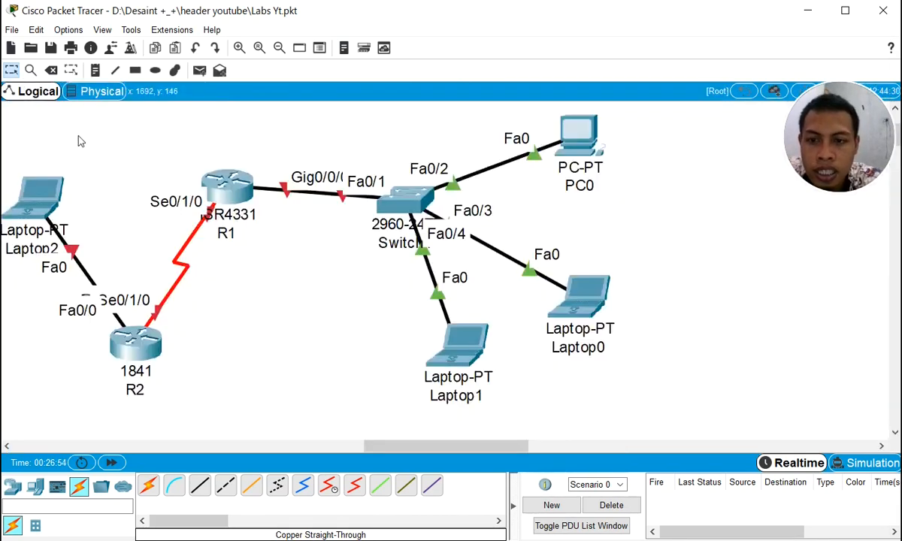
Install a second NIM-2T serial module in the empty NIM slot of router R1.
{"action": "left_click", "coordinate": [225, 183]}
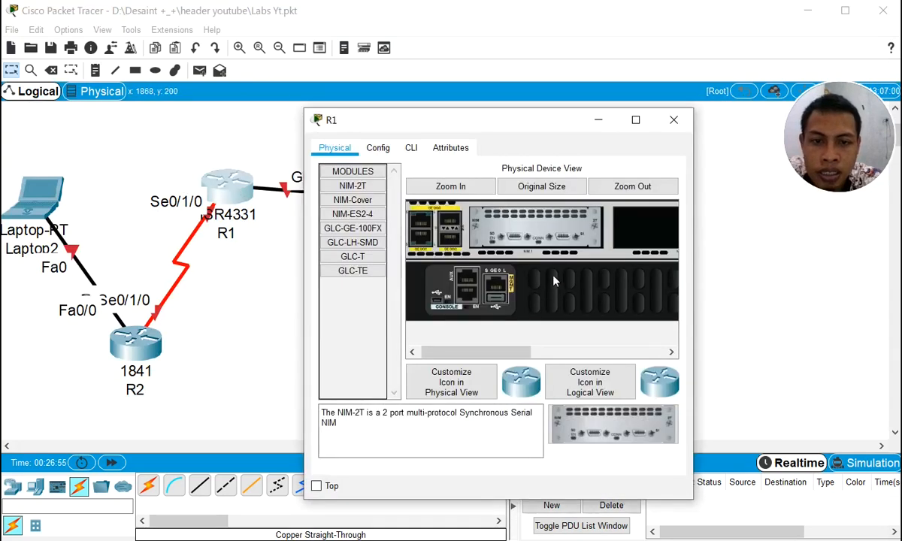
{"action": "left_click_drag", "start_coordinate": [508, 352], "coordinate": [640, 346]}
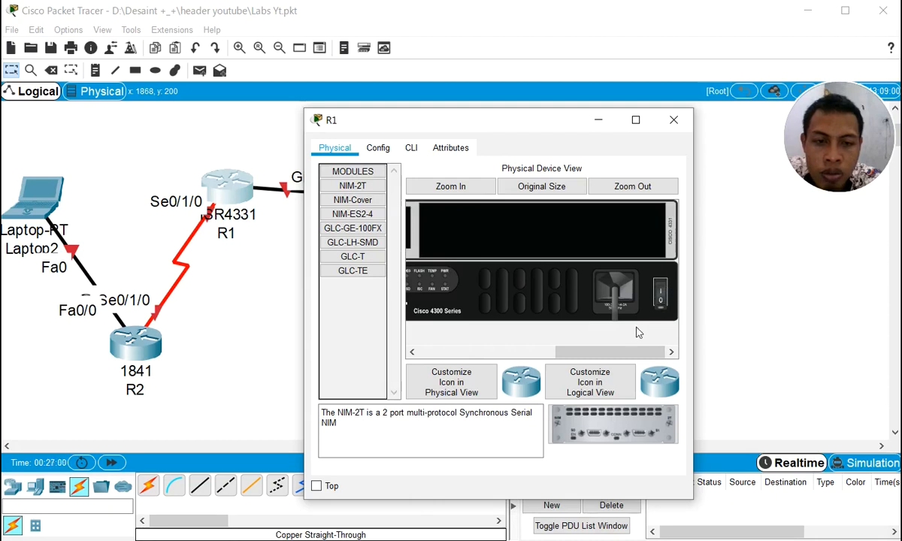
{"action": "left_click_drag", "start_coordinate": [633, 348], "coordinate": [655, 353]}
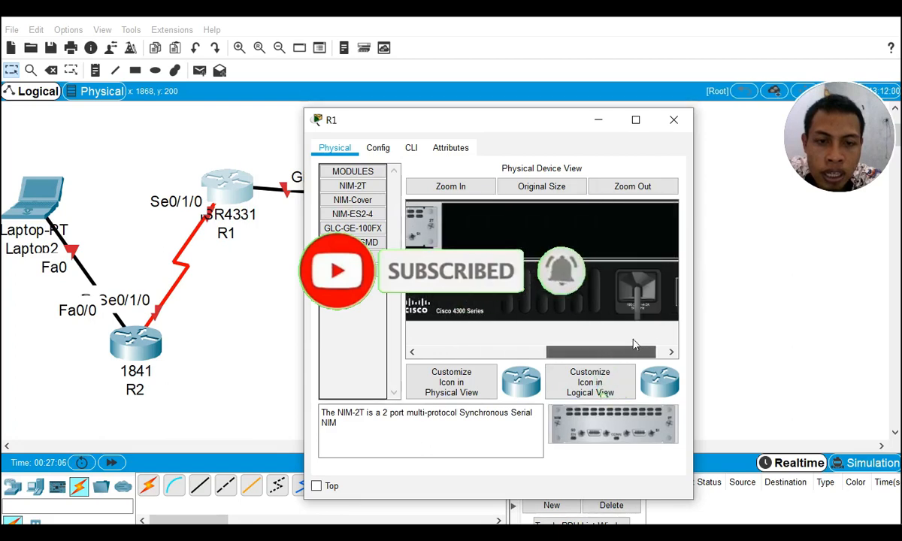
{"action": "left_click", "coordinate": [683, 121]}
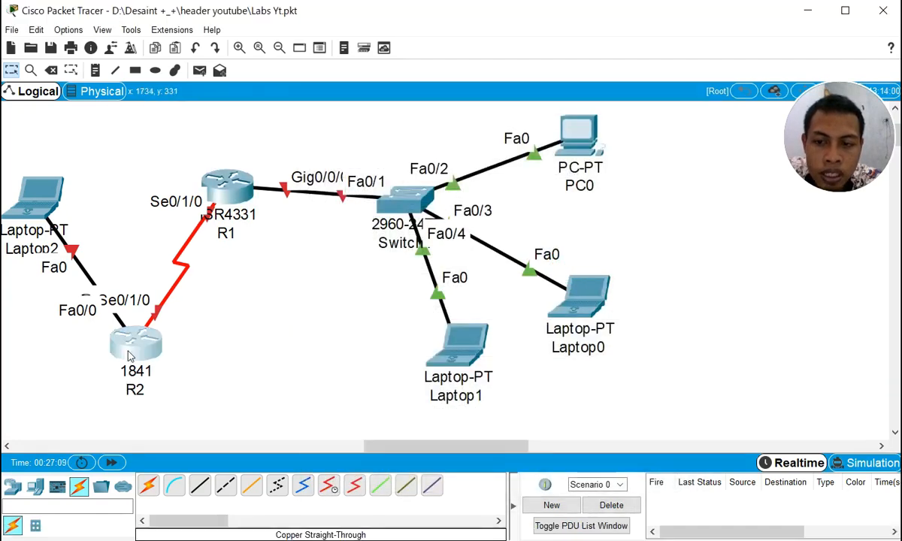
Install an HWIC-2T serial module in R2's empty slot 0 while it is powered off, and power the router back on.
{"action": "left_click", "coordinate": [162, 355]}
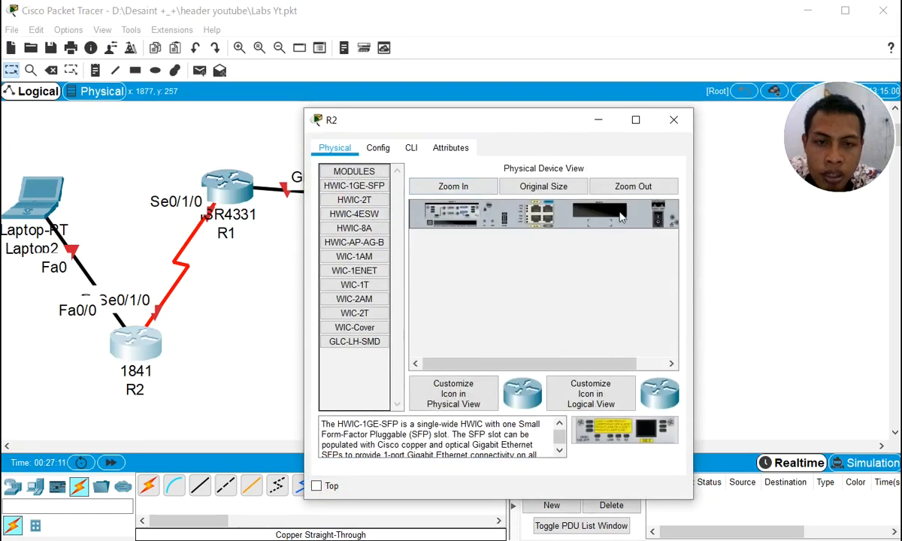
{"action": "left_click", "coordinate": [460, 187]}
{"action": "left_click_drag", "start_coordinate": [485, 364], "coordinate": [617, 369]}
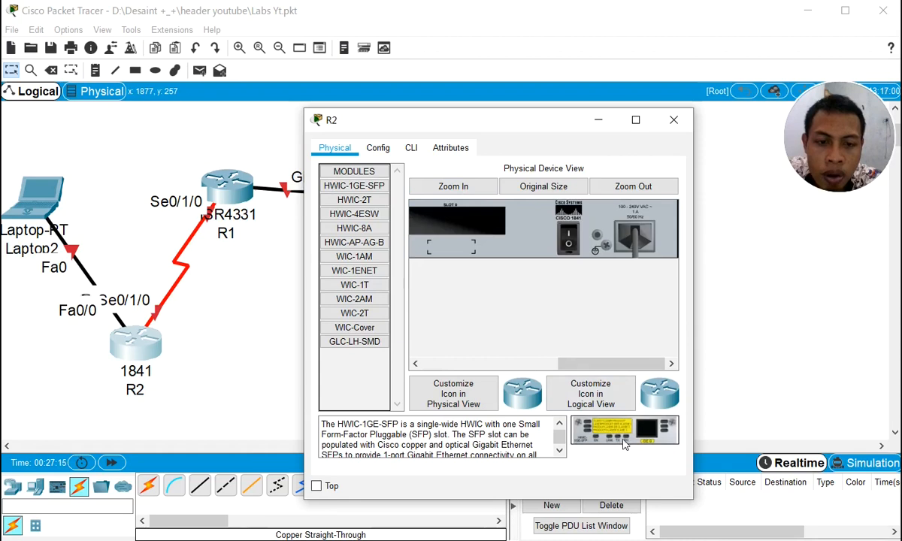
{"action": "left_click", "coordinate": [369, 202]}
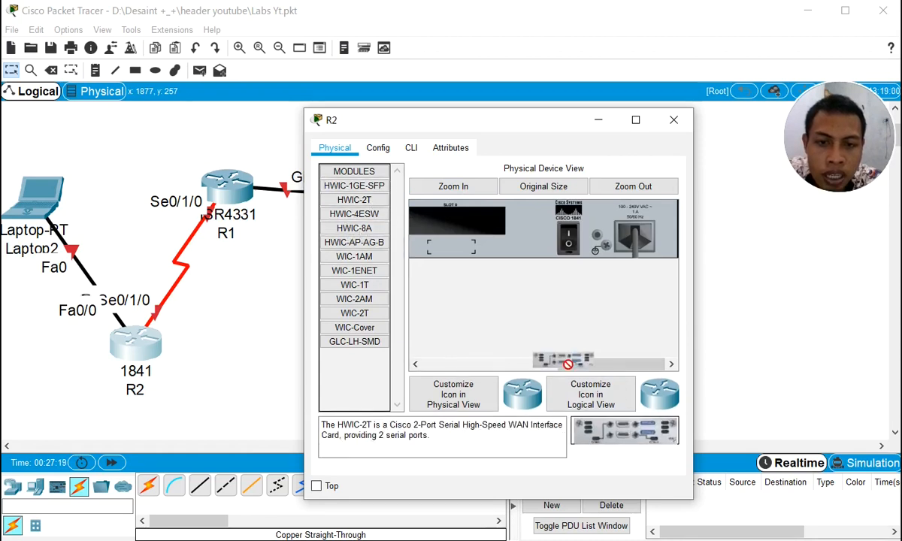
{"action": "left_click_drag", "start_coordinate": [619, 442], "coordinate": [461, 227]}
{"action": "left_click", "coordinate": [569, 238]}
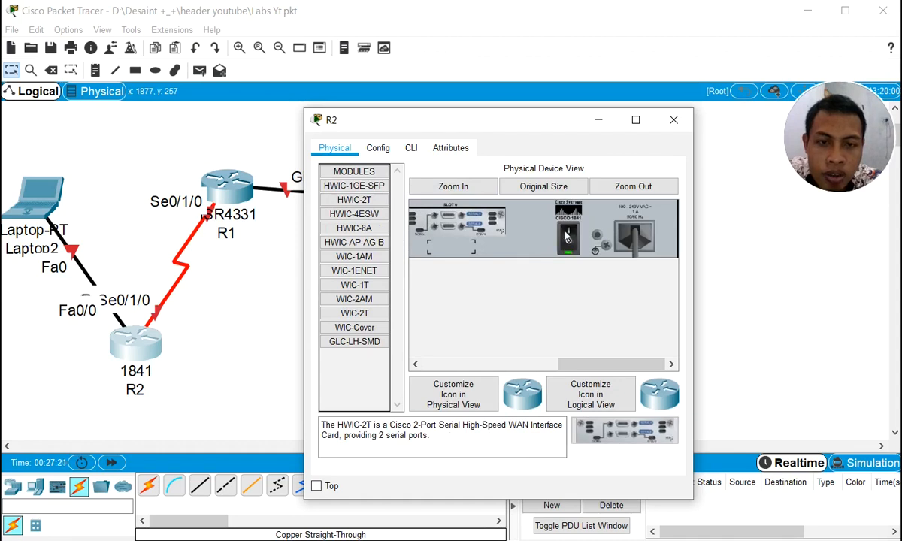
{"action": "left_click", "coordinate": [674, 120]}
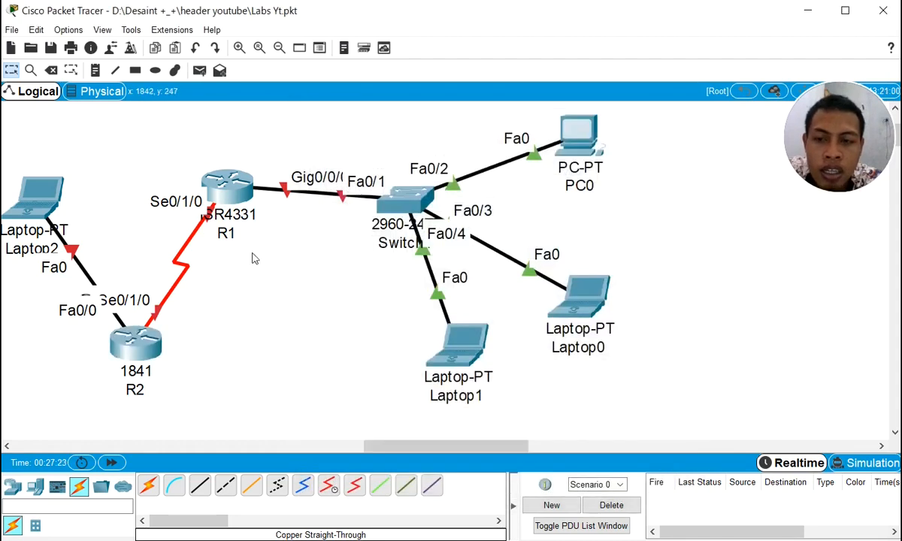
Examine the serial modules and cabling of R1, R2 and the switches in the Main Wiring Closet's physical rack.
{"action": "left_click", "coordinate": [94, 91]}
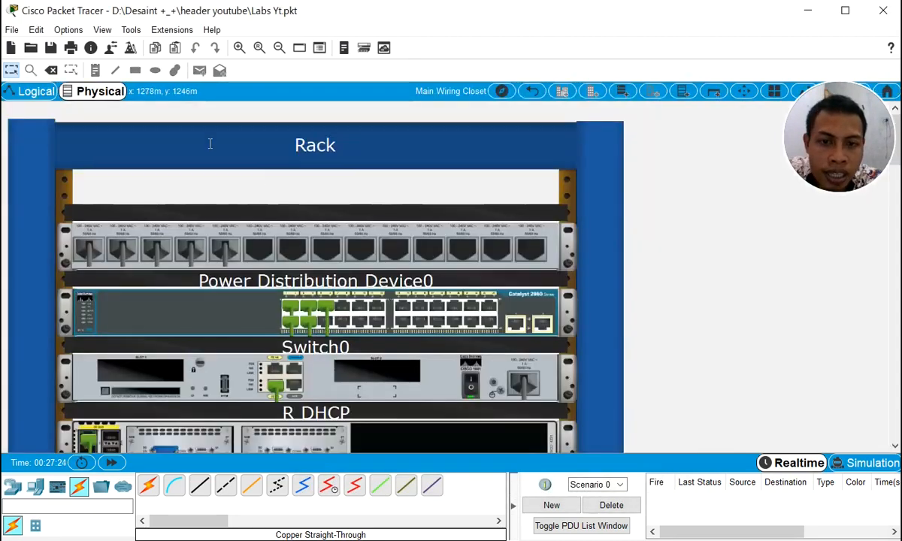
{"action": "scroll", "coordinate": [277, 256], "scroll_direction": "down", "scroll_amount": 2}
{"action": "scroll", "coordinate": [277, 256], "scroll_direction": "down", "scroll_amount": 5}
{"action": "scroll", "coordinate": [277, 256], "scroll_direction": "up", "scroll_amount": 1}
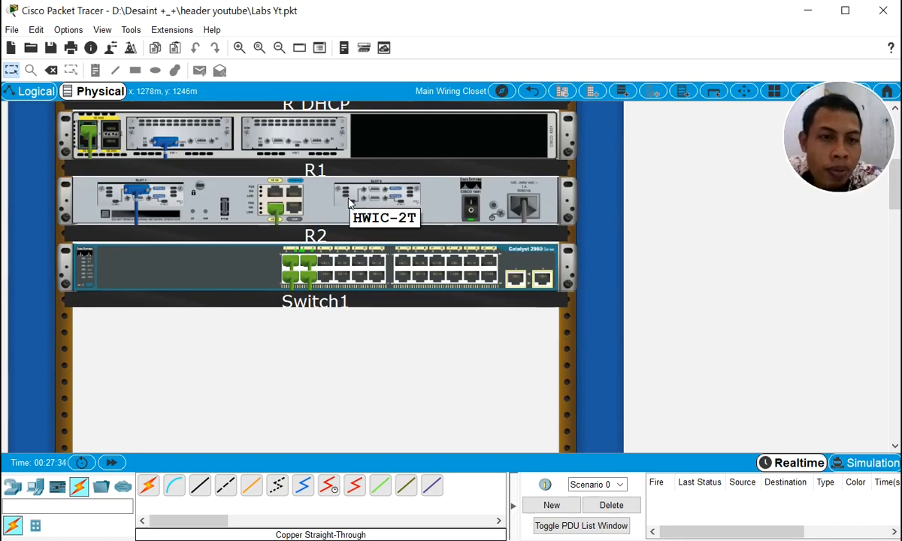
{"action": "scroll", "coordinate": [350, 203], "scroll_direction": "up", "scroll_amount": 1}
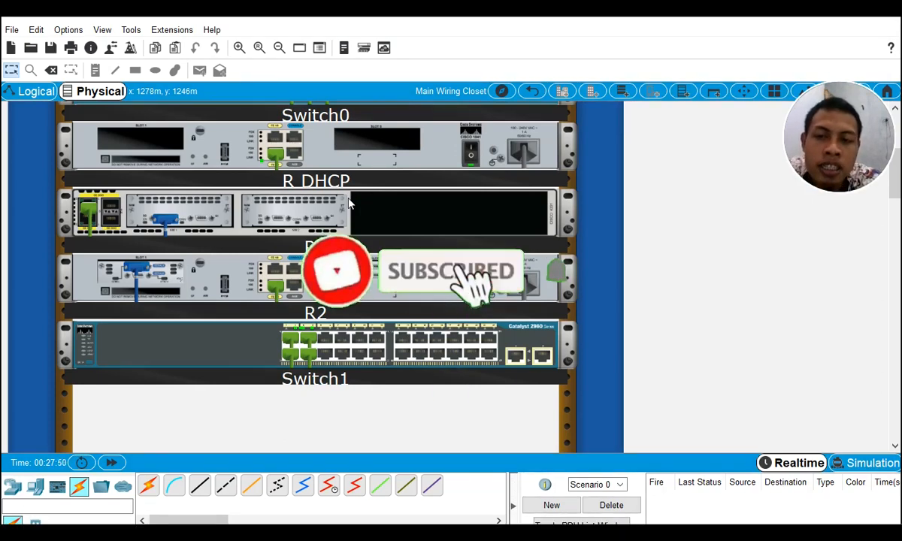
{"action": "scroll", "coordinate": [348, 203], "scroll_direction": "down", "scroll_amount": 1}
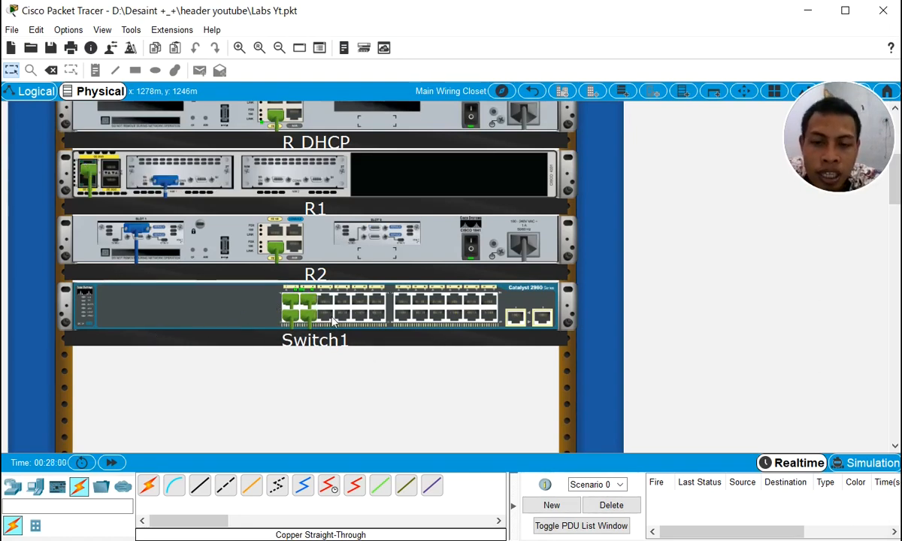
{"action": "scroll", "coordinate": [347, 267], "scroll_direction": "up", "scroll_amount": 3}
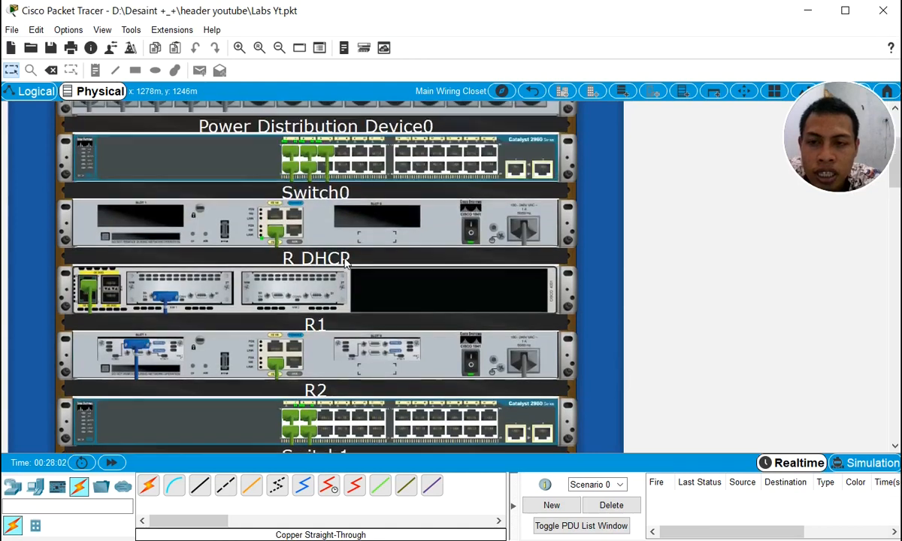
{"action": "scroll", "coordinate": [346, 261], "scroll_direction": "down", "scroll_amount": 3}
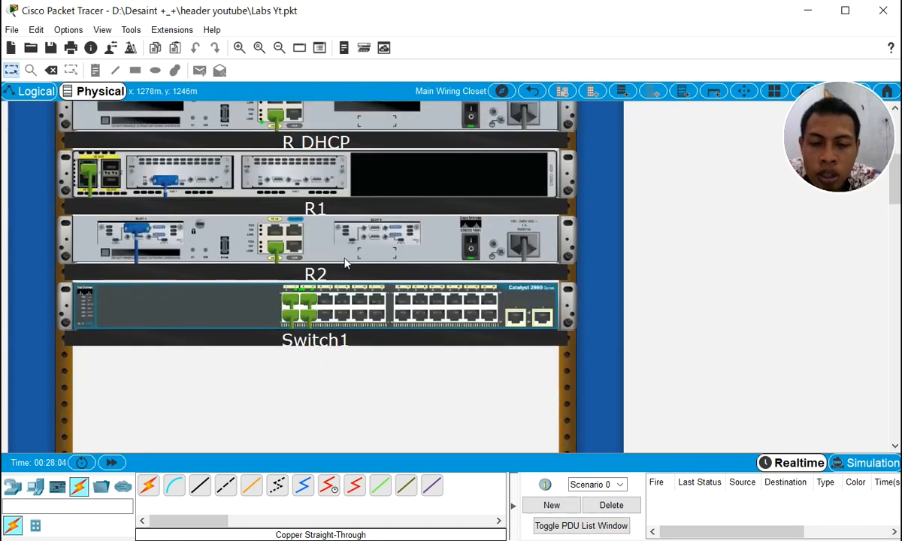